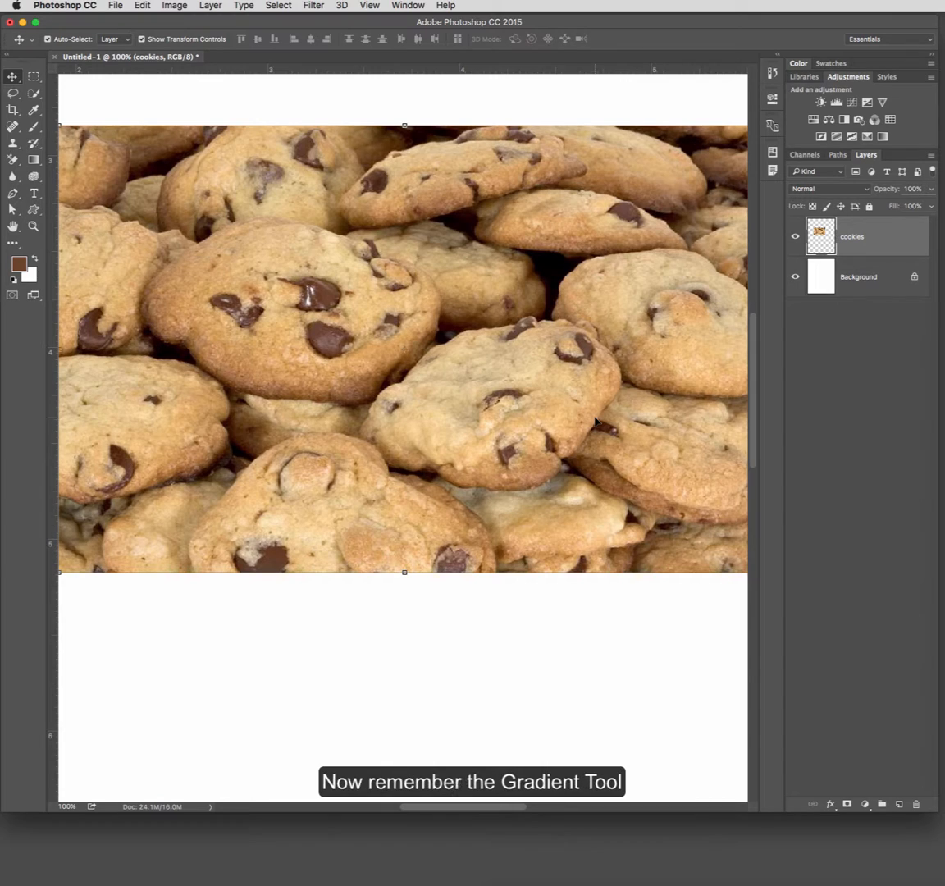
{"action": "left_click", "coordinate": [40, 165]}
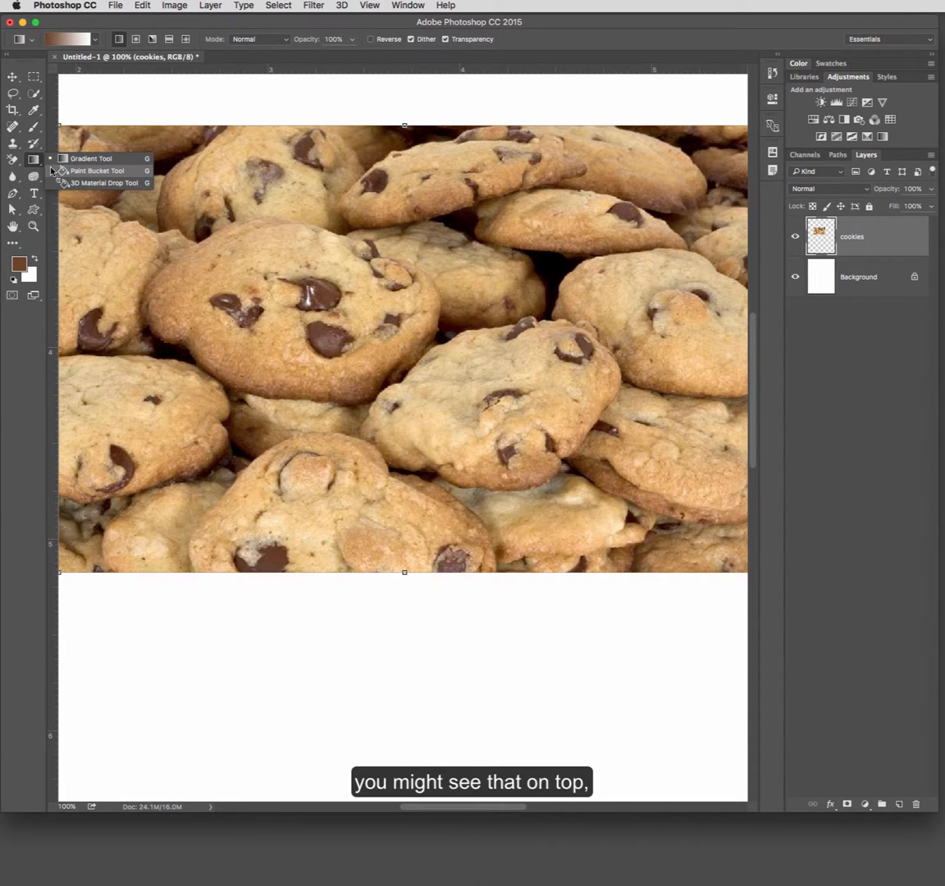
{"action": "left_click", "coordinate": [51, 164]}
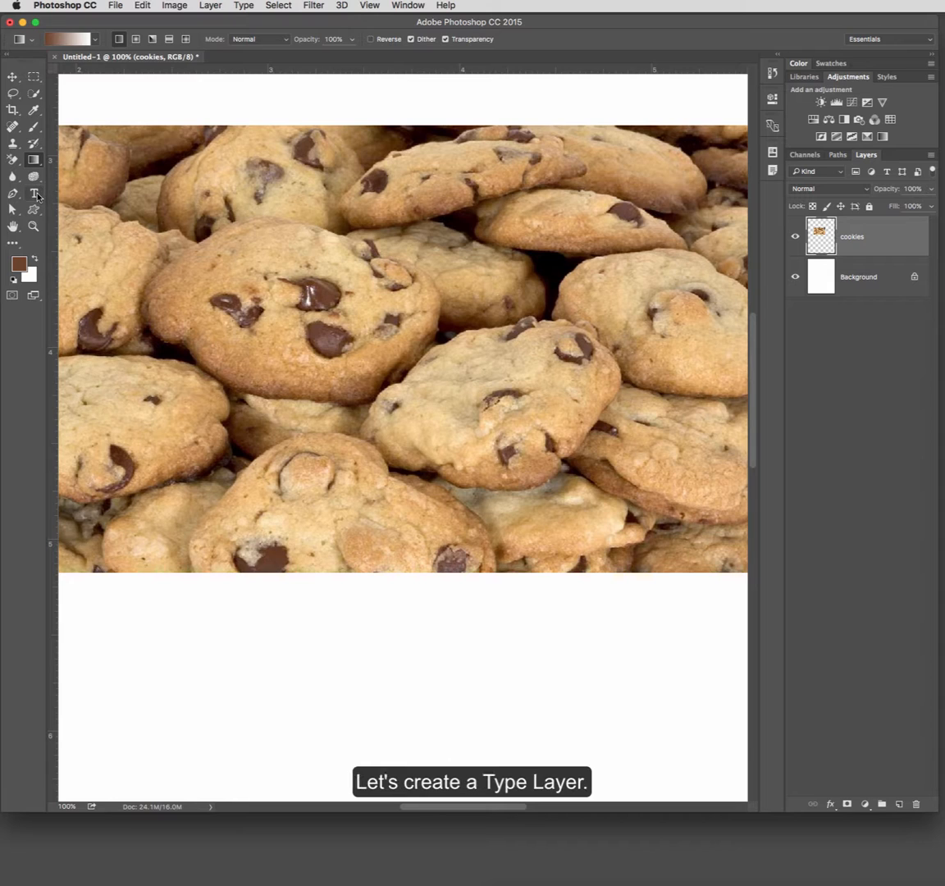
Add a type layer reading COOKIES over the lower part of the cookie photo and shift the word left and slightly down.
{"action": "key", "text": "t"}
{"action": "left_click", "coordinate": [218, 502]}
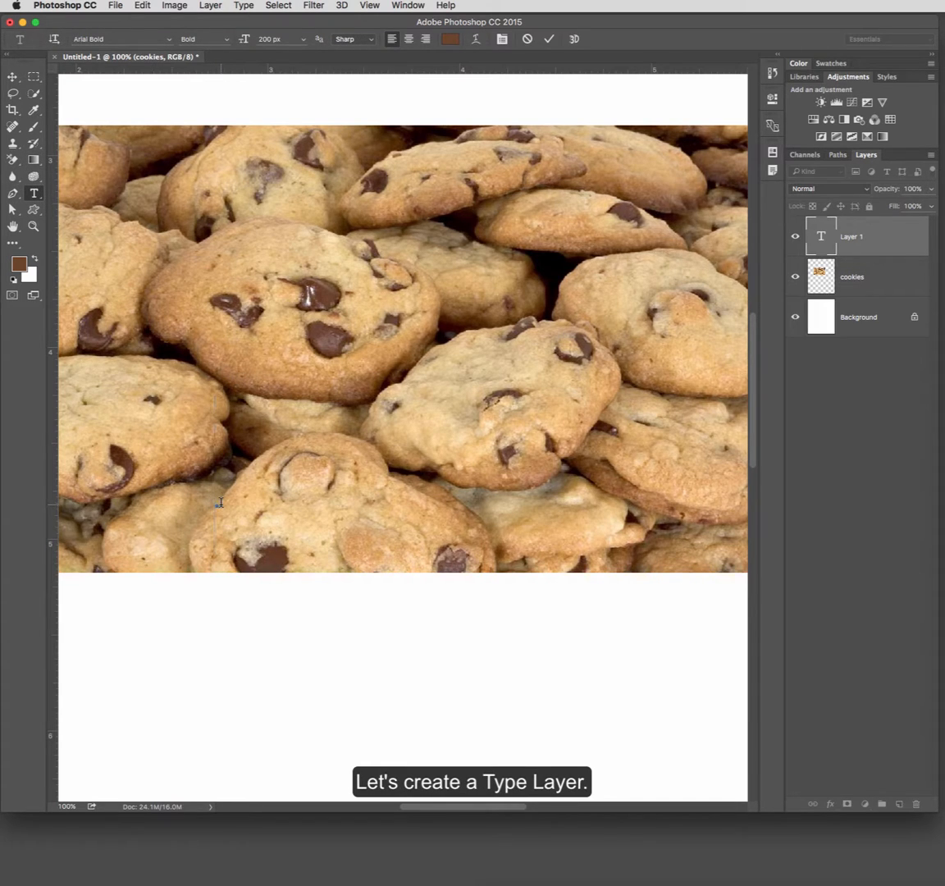
{"action": "type", "text": "COOKIES"}
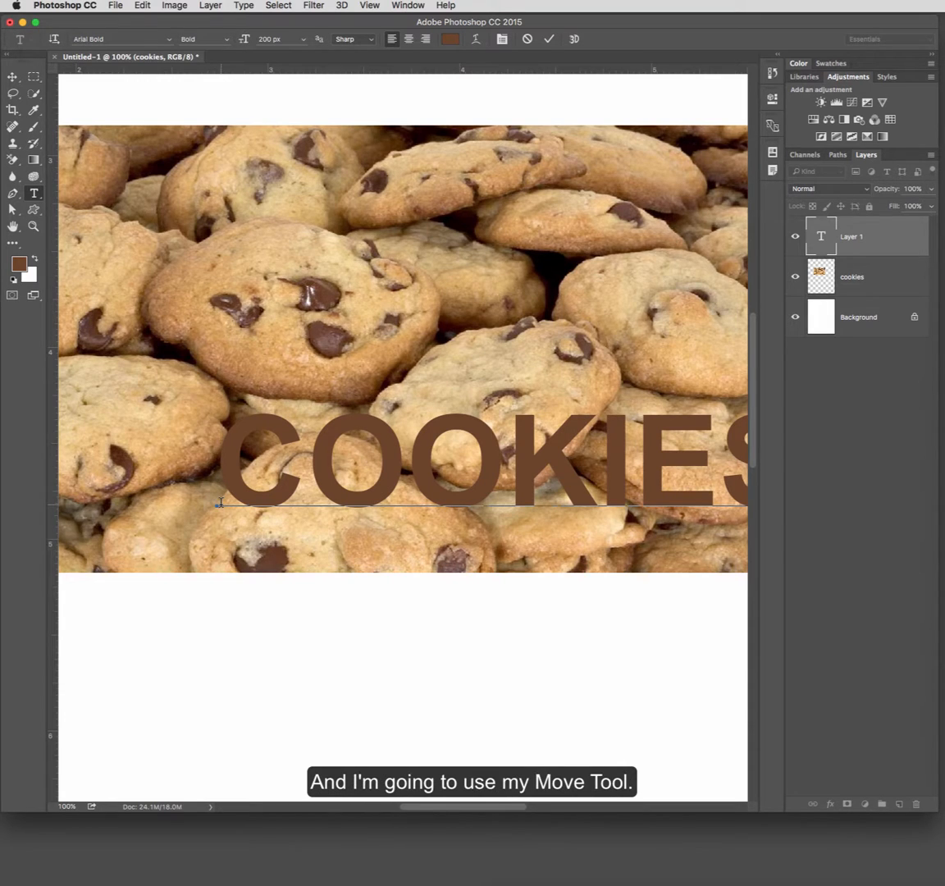
{"action": "left_click", "coordinate": [12, 77]}
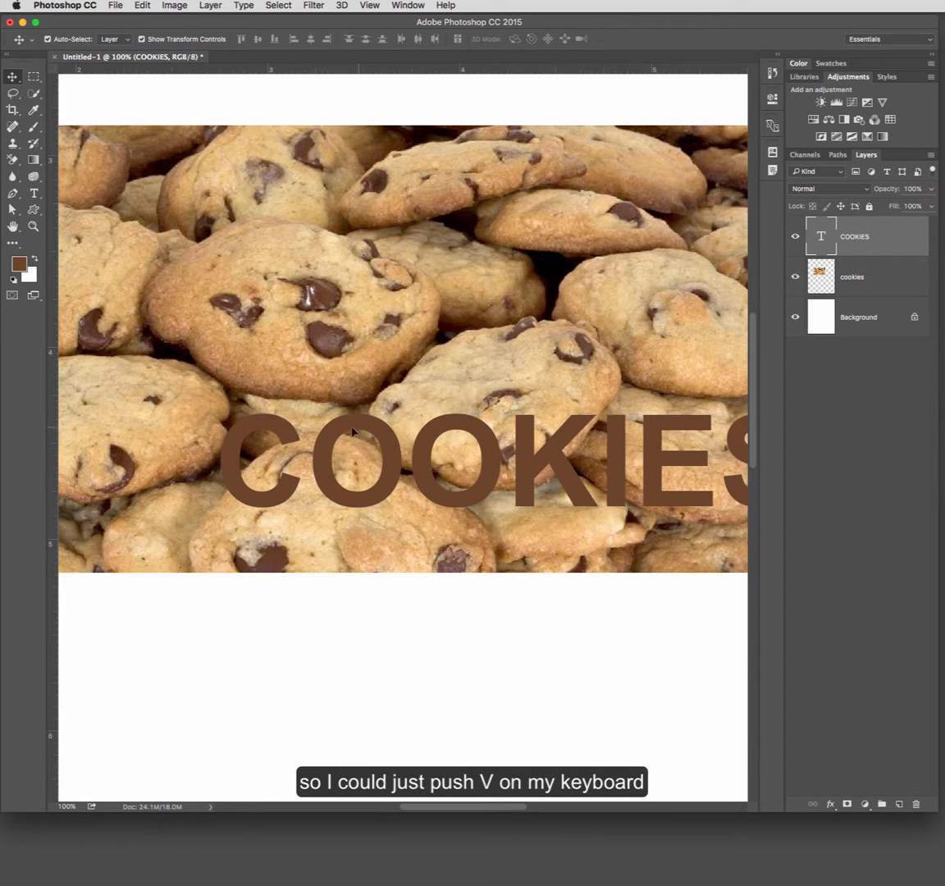
{"action": "left_click_drag", "start_coordinate": [353, 431], "coordinate": [262, 457]}
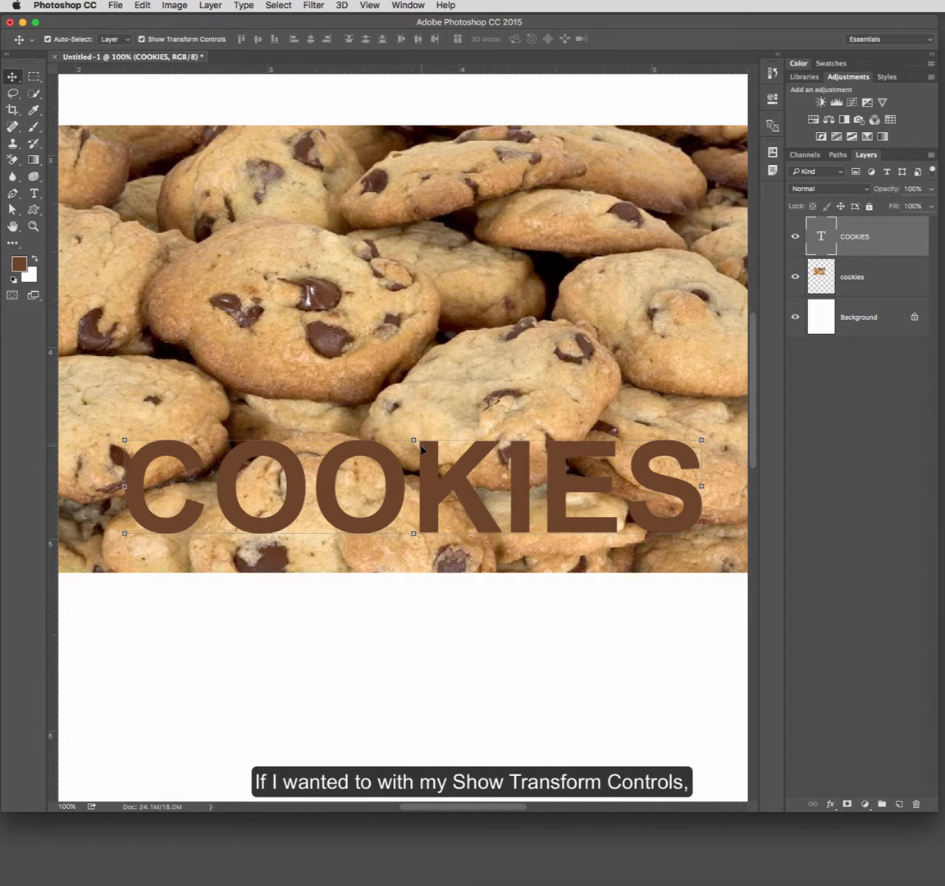
Stretch the COOKIES text to about 117% width and 365% height so the letters span most of the cookie photo.
{"action": "left_click_drag", "start_coordinate": [413, 439], "coordinate": [412, 328]}
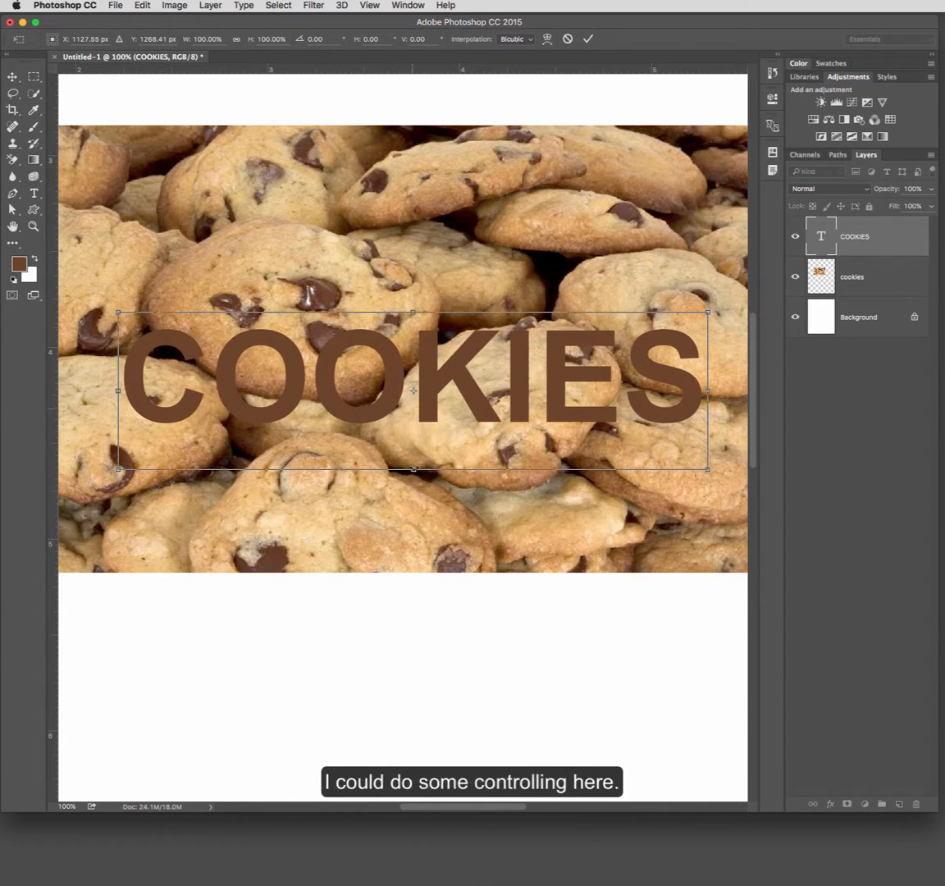
{"action": "left_click_drag", "start_coordinate": [413, 470], "coordinate": [399, 573]}
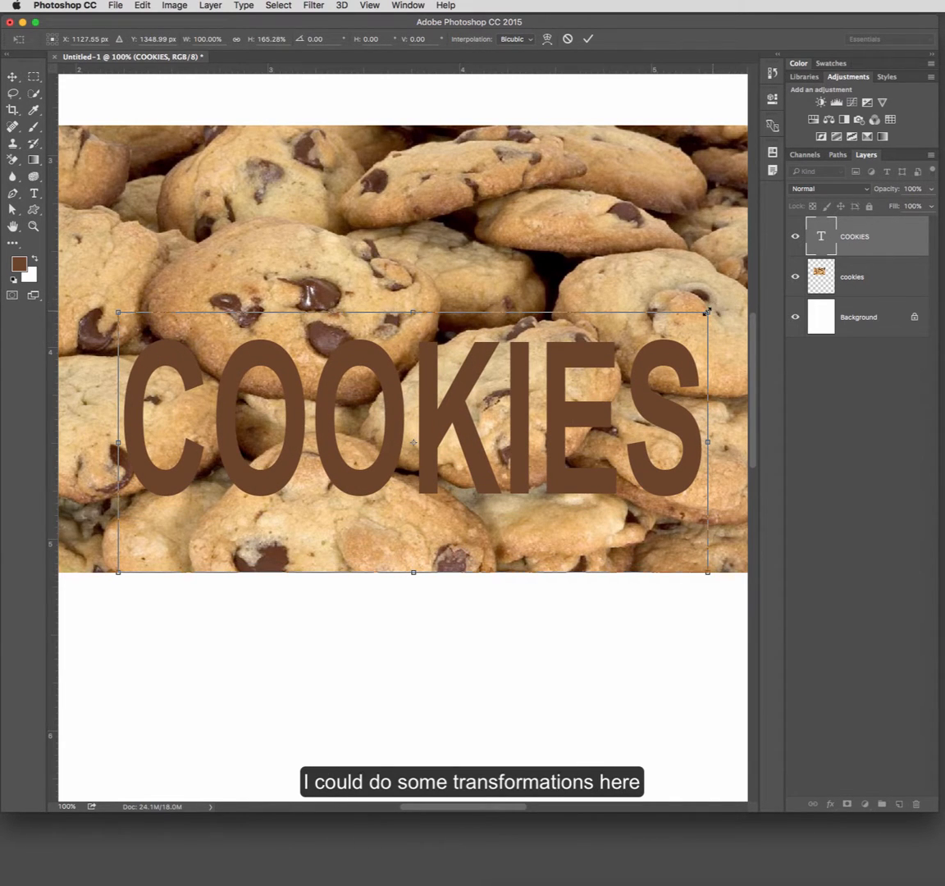
{"action": "left_click_drag", "start_coordinate": [707, 312], "coordinate": [743, 242]}
{"action": "left_click_drag", "start_coordinate": [118, 243], "coordinate": [75, 185]}
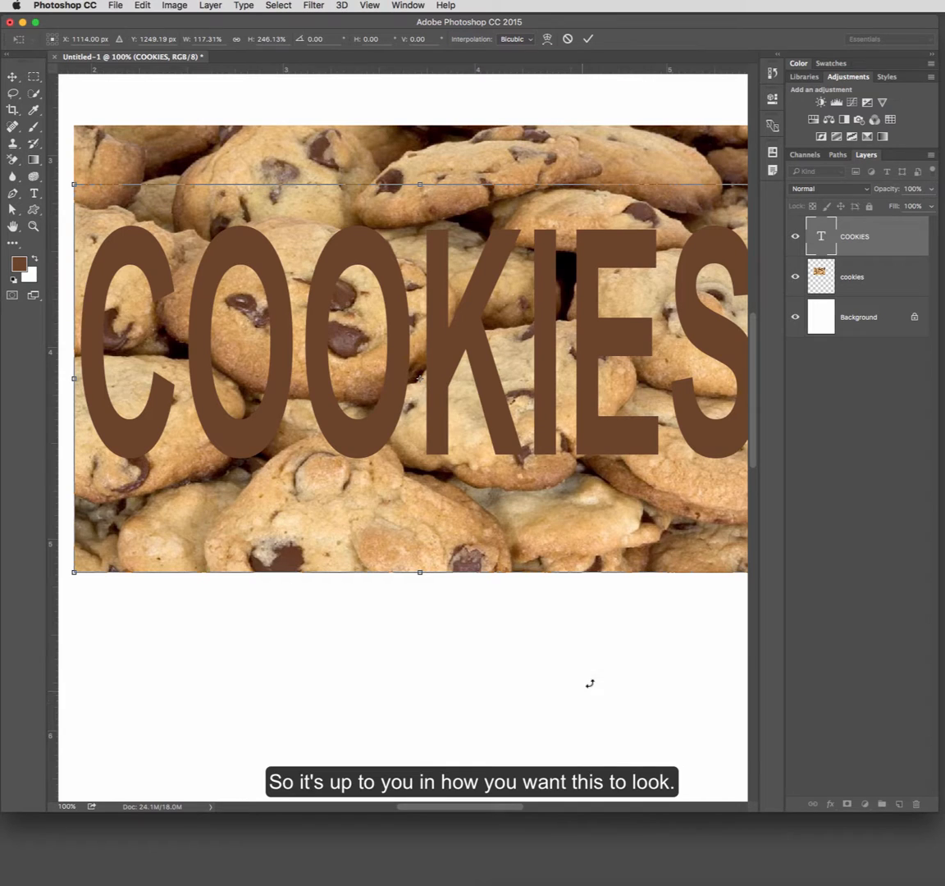
{"action": "left_click_drag", "start_coordinate": [590, 538], "coordinate": [564, 547]}
{"action": "left_click_drag", "start_coordinate": [396, 584], "coordinate": [382, 739]}
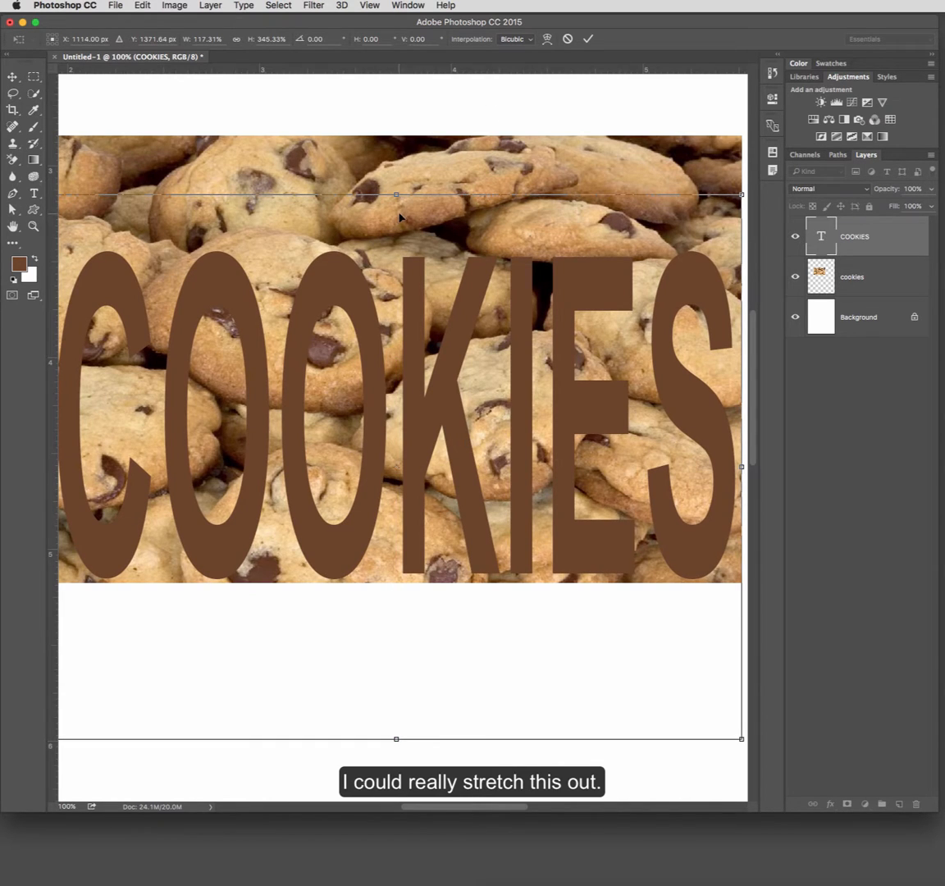
{"action": "left_click_drag", "start_coordinate": [396, 194], "coordinate": [398, 166]}
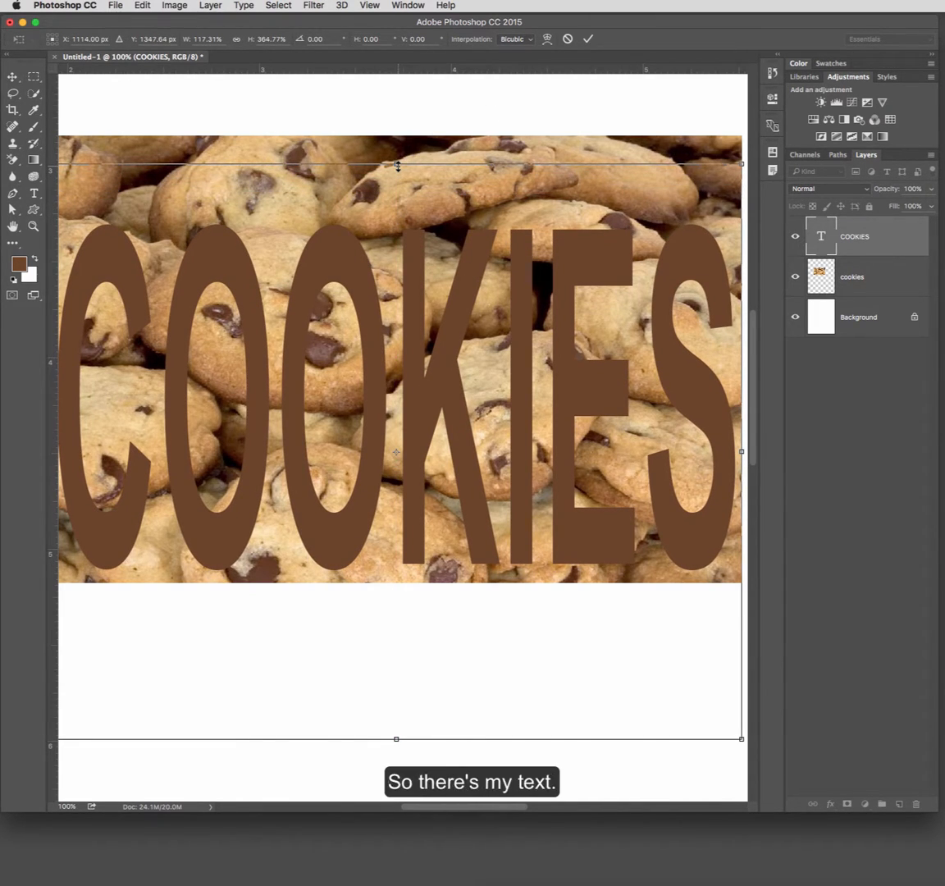
{"action": "left_click", "coordinate": [588, 39]}
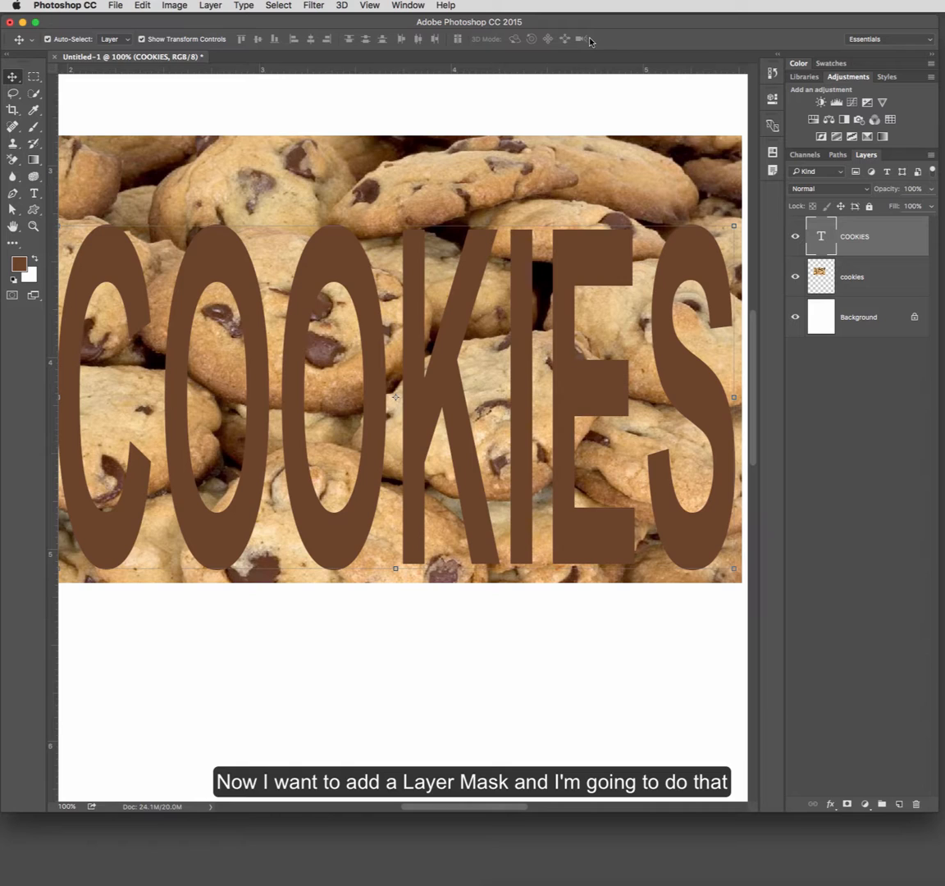
Add a layer mask to the COOKIES layer and choose the black-to-white preset for the Gradient tool.
{"action": "left_click", "coordinate": [848, 804]}
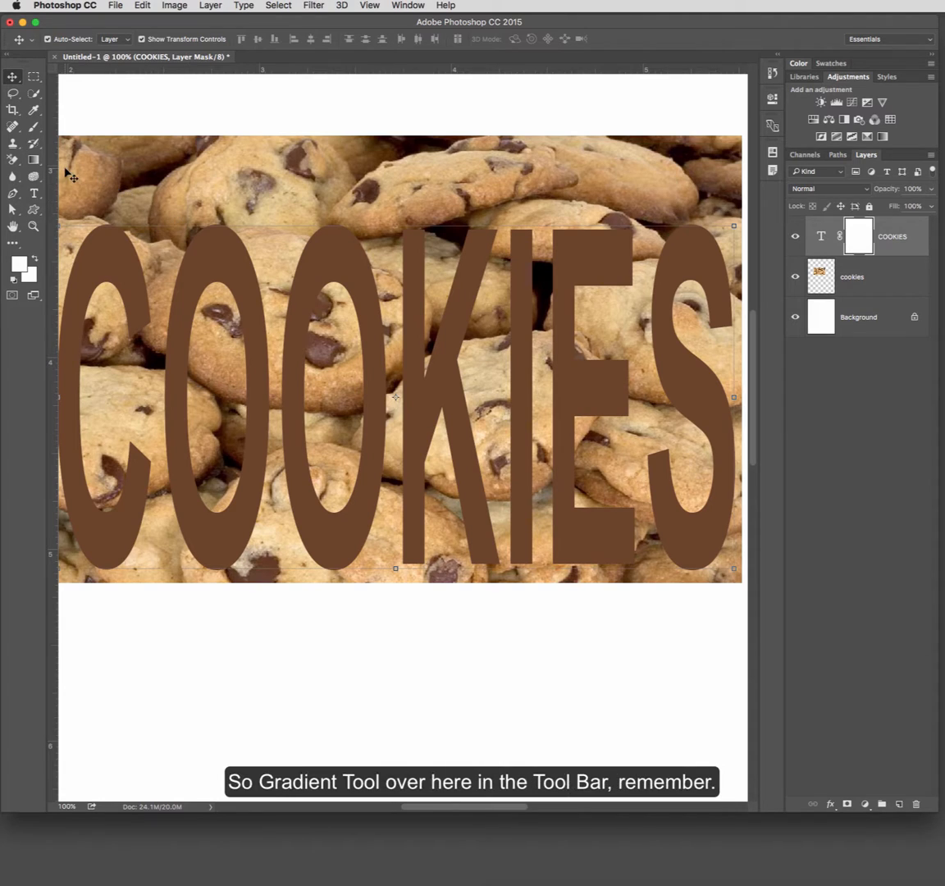
{"action": "left_click", "coordinate": [35, 160]}
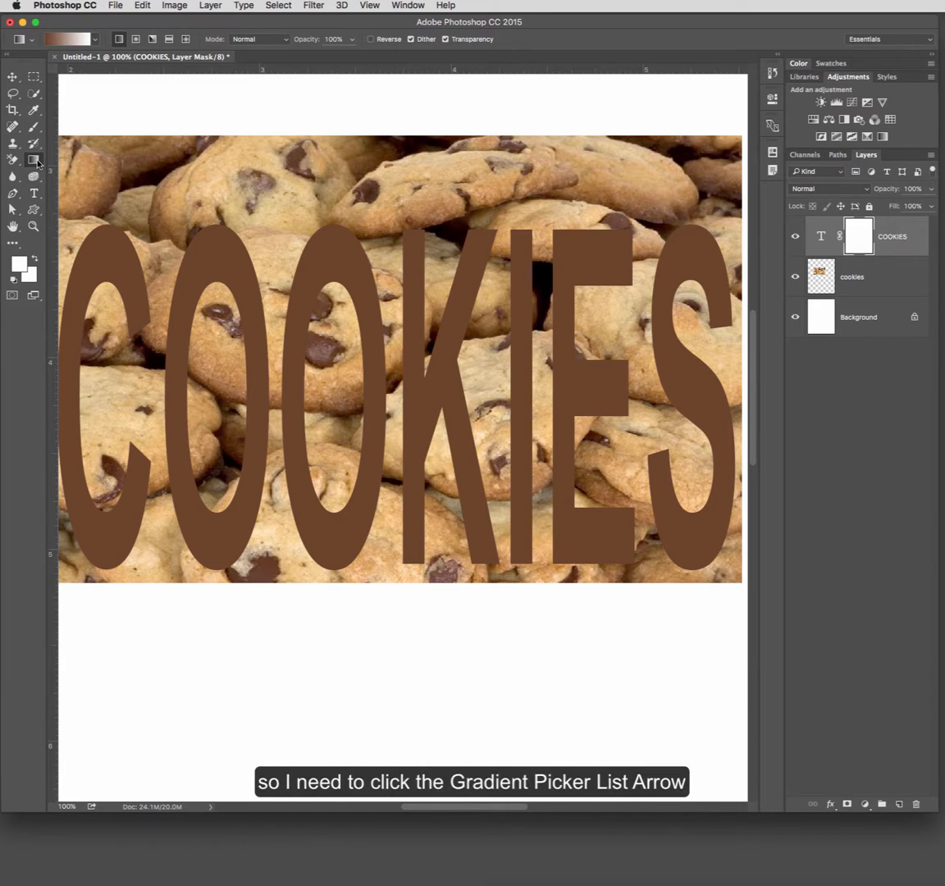
{"action": "left_click", "coordinate": [95, 40]}
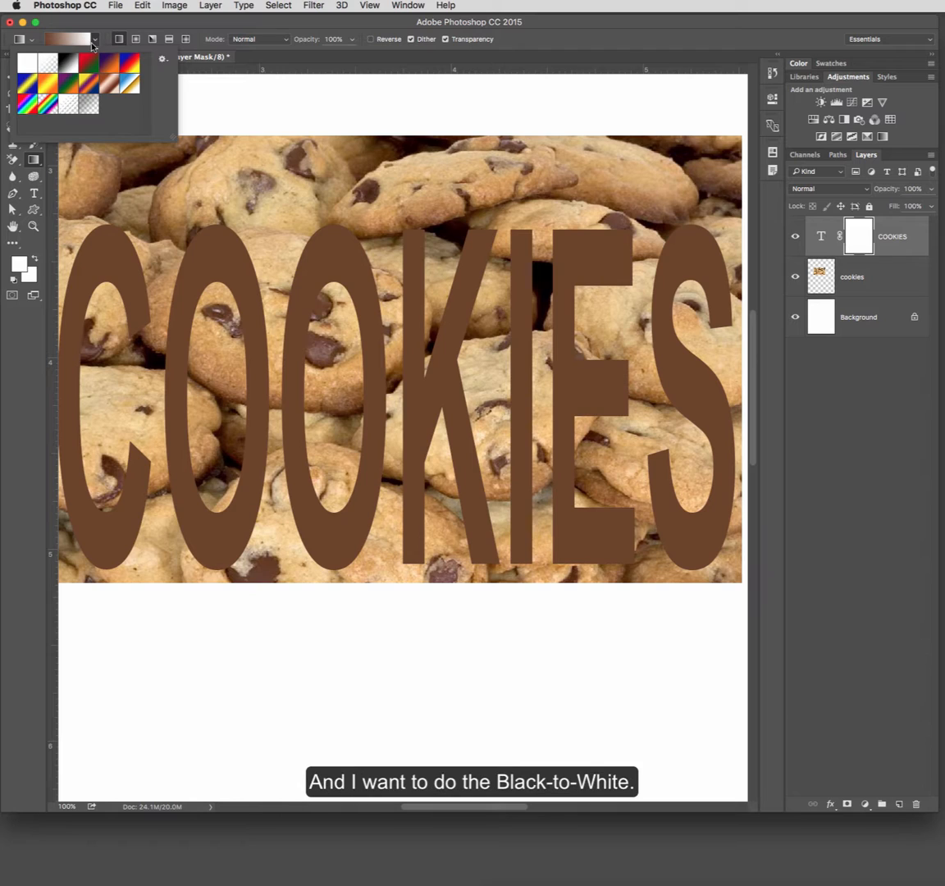
{"action": "left_click", "coordinate": [69, 63]}
{"action": "double_click", "coordinate": [71, 65]}
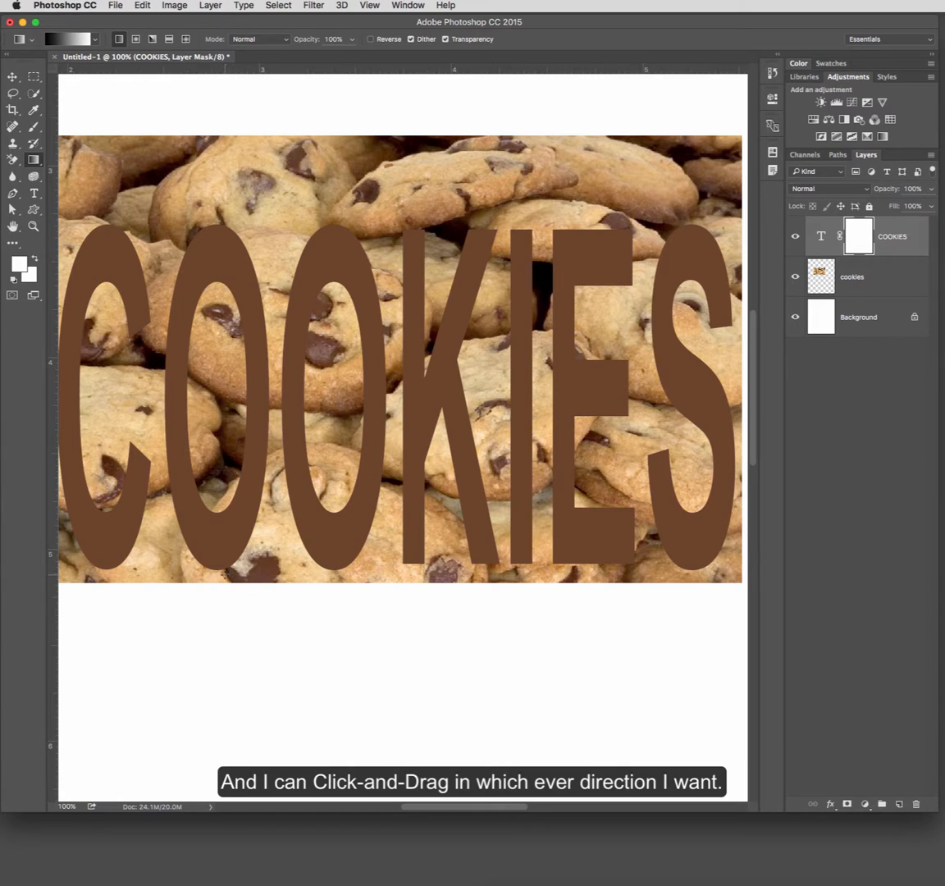
Draw the black-to-white gradient downward on the COOKIES mask, from just above the letters to their lower part, fading out the letter tops.
{"action": "left_click_drag", "start_coordinate": [227, 572], "coordinate": [184, 232]}
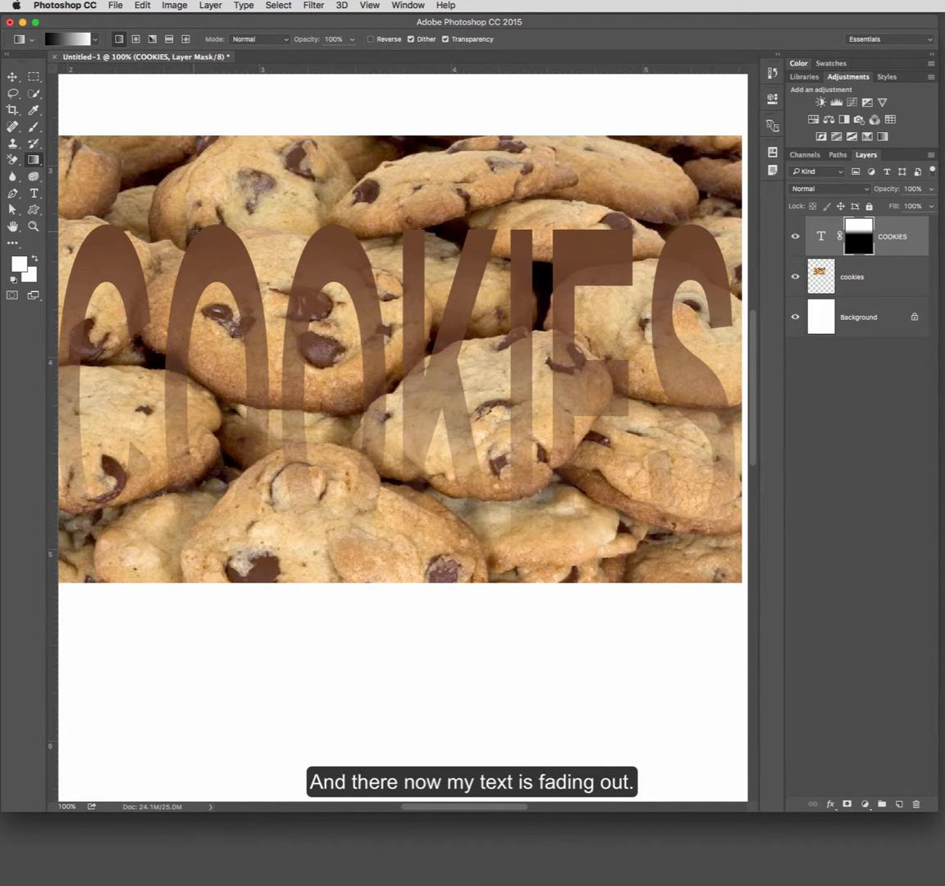
{"action": "key", "text": "super+z"}
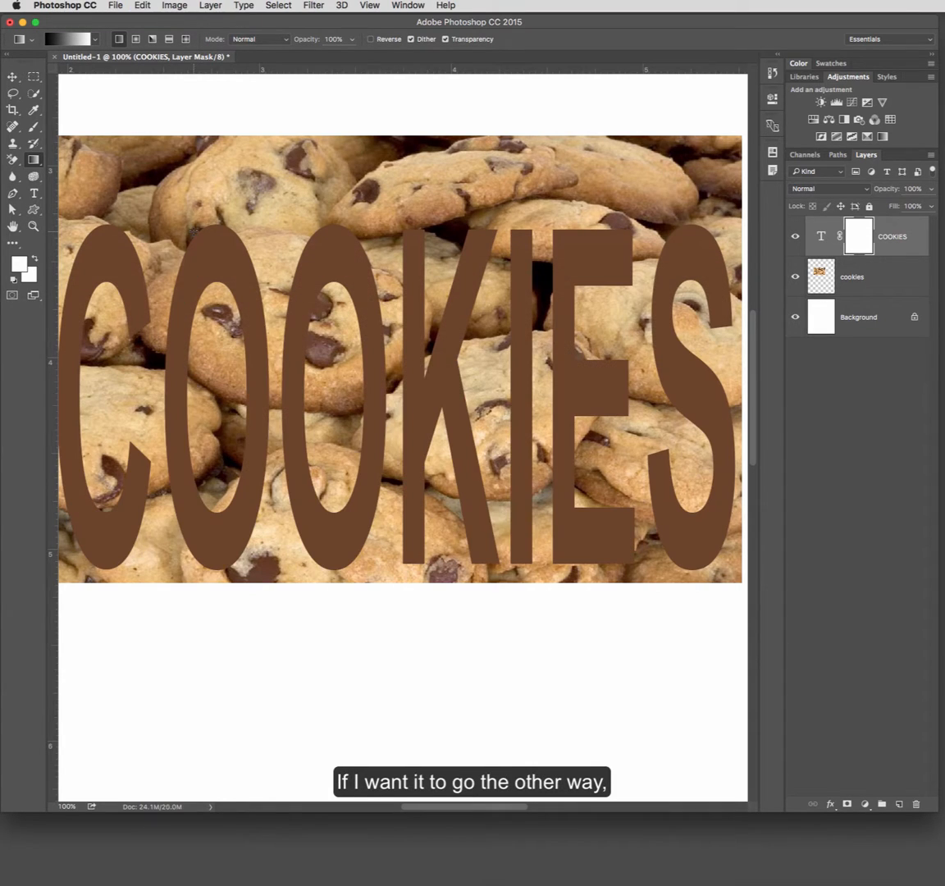
{"action": "left_click_drag", "start_coordinate": [195, 199], "coordinate": [195, 489]}
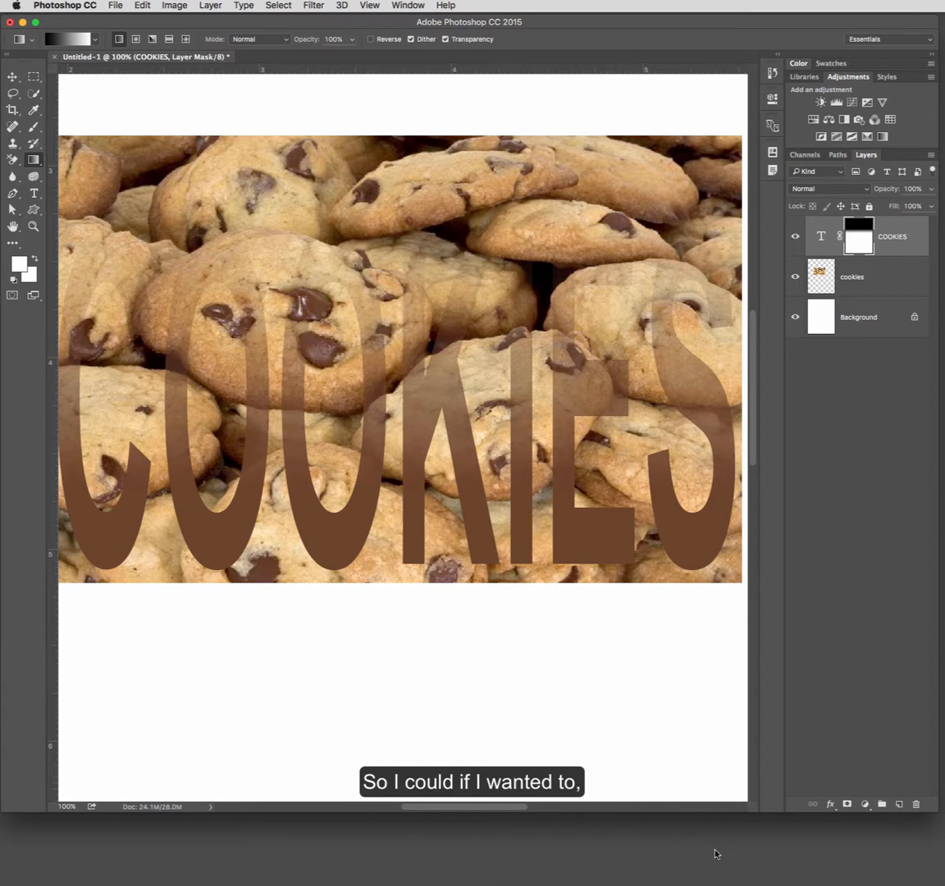
Apply a Drop Shadow effect with its preset settings to the COOKIES text, making the type active instead of the mask.
{"action": "left_click", "coordinate": [811, 243]}
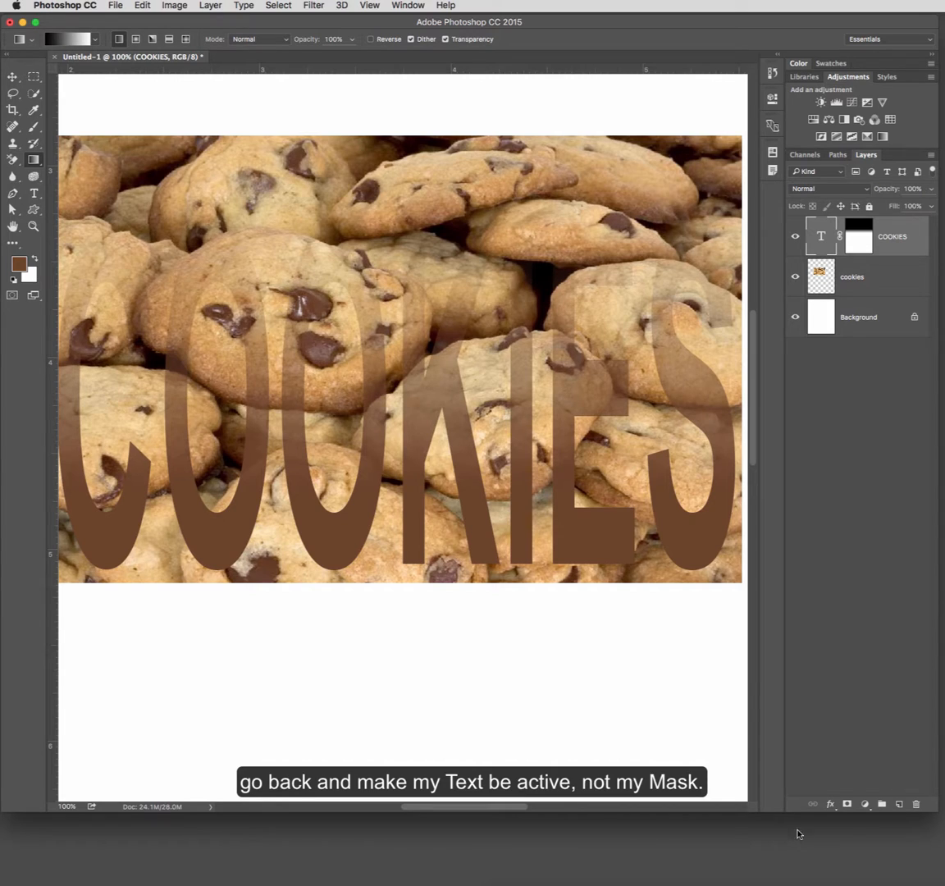
{"action": "left_click", "coordinate": [833, 805]}
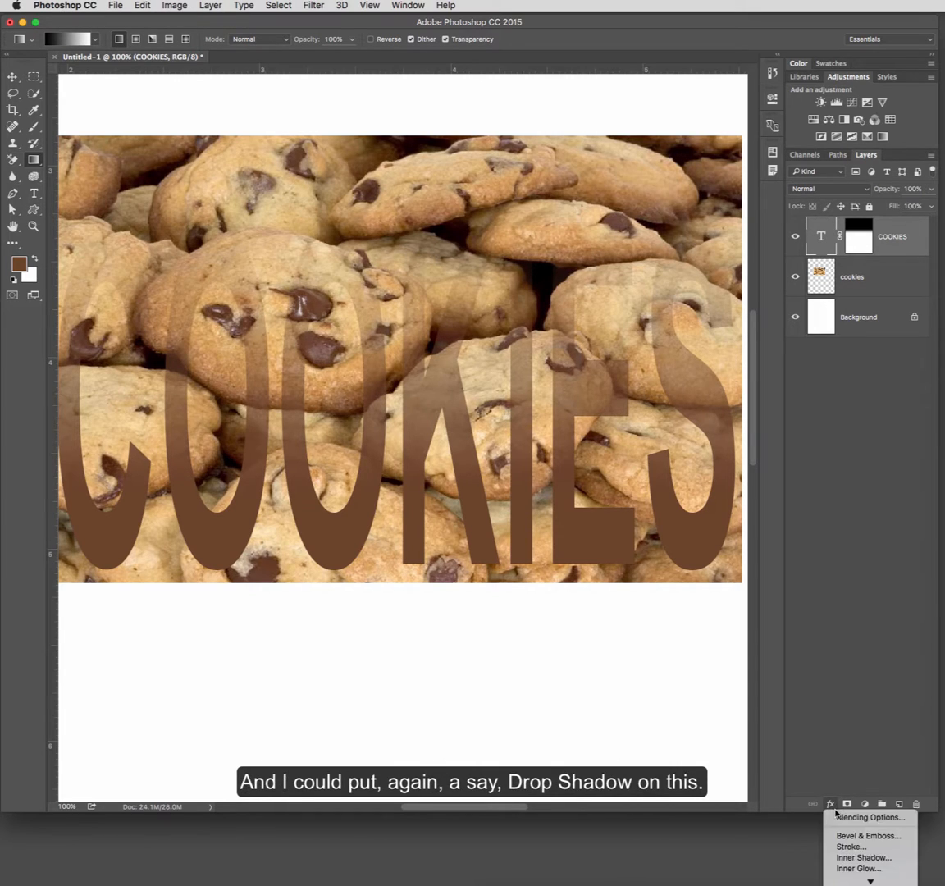
{"action": "left_click", "coordinate": [864, 880]}
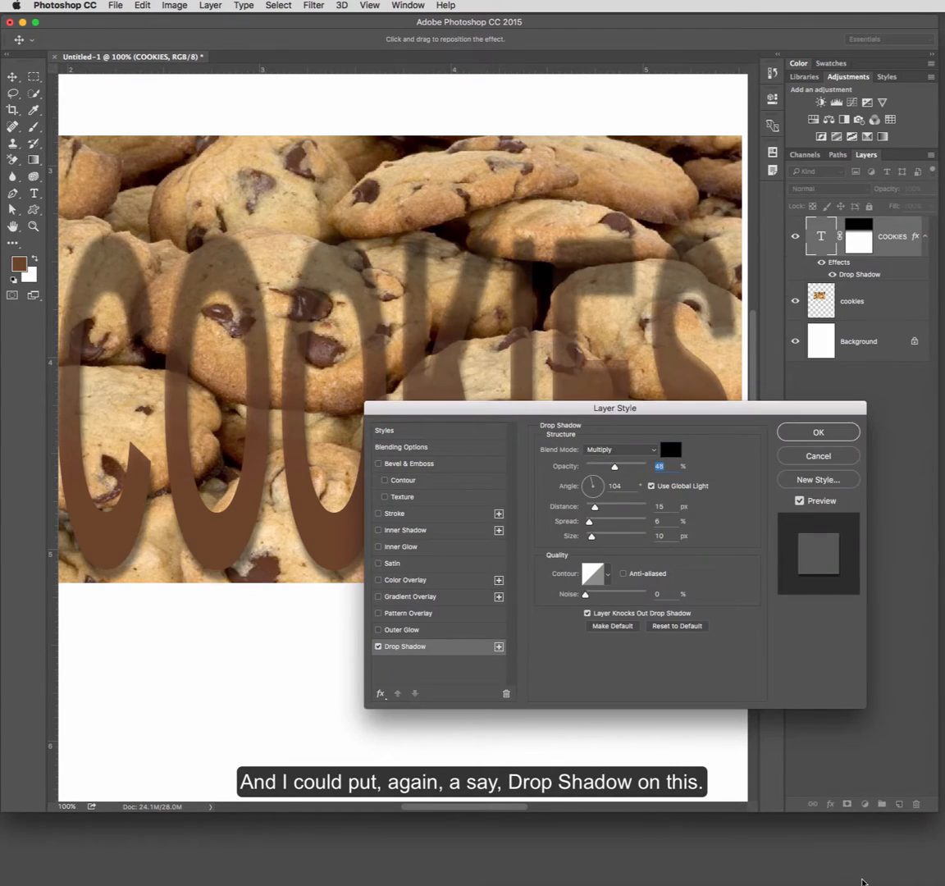
{"action": "left_click_drag", "start_coordinate": [665, 410], "coordinate": [658, 547]}
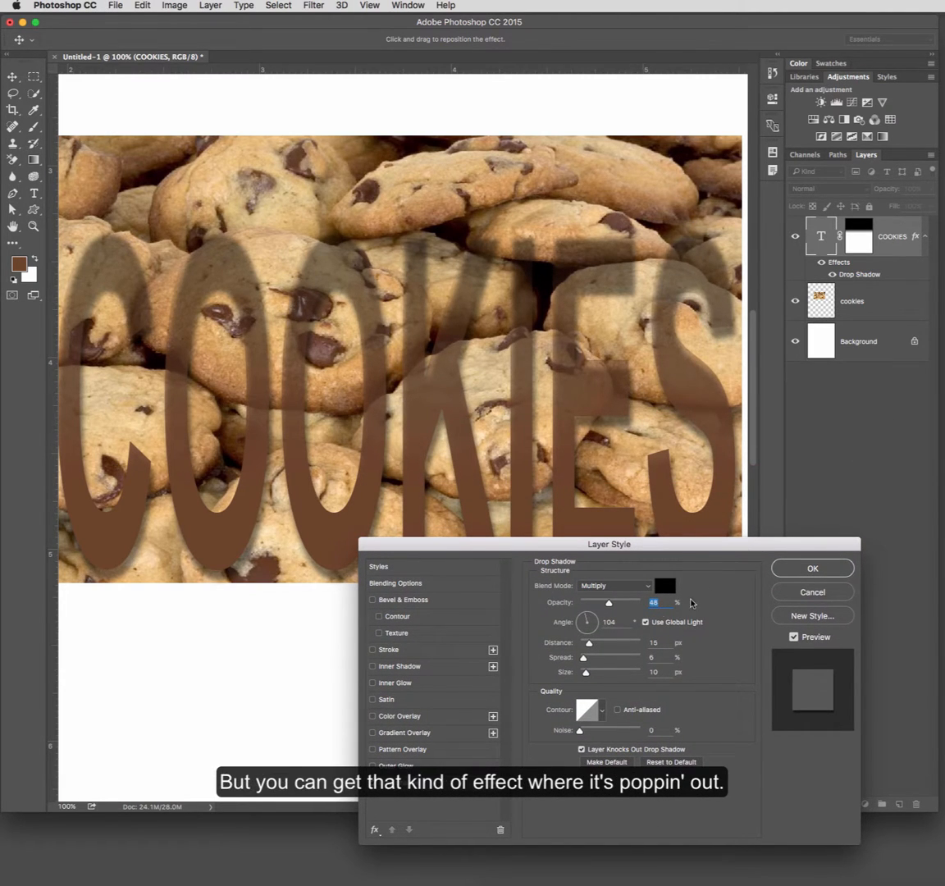
{"action": "left_click_drag", "start_coordinate": [704, 552], "coordinate": [661, 499]}
{"action": "left_click", "coordinate": [768, 514]}
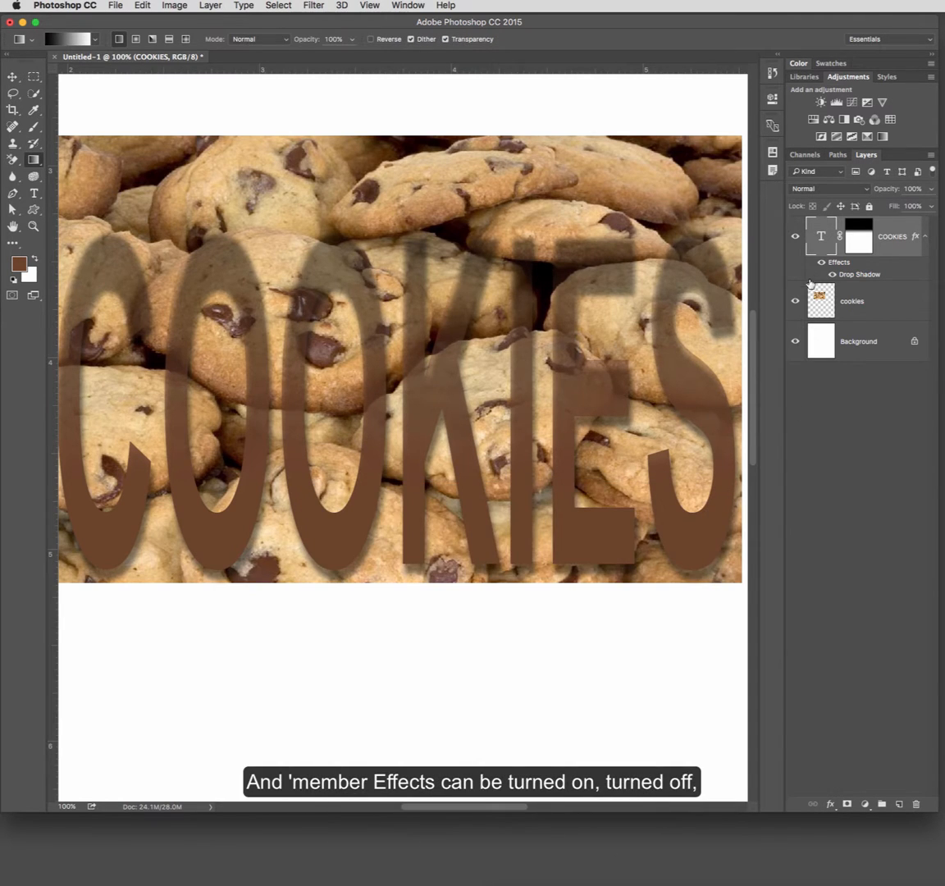
Hide the COOKIES layer and its effects, and add a new type layer reading TREATS over the lower part of the photo.
{"action": "left_click", "coordinate": [819, 263]}
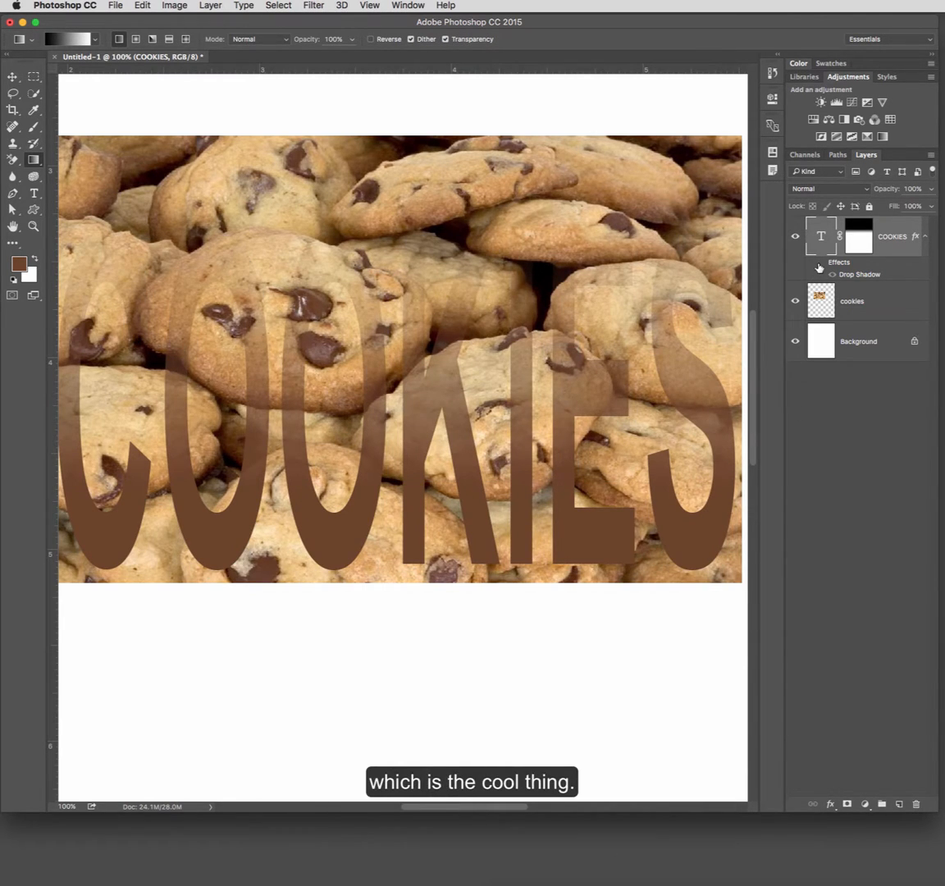
{"action": "left_click", "coordinate": [796, 238]}
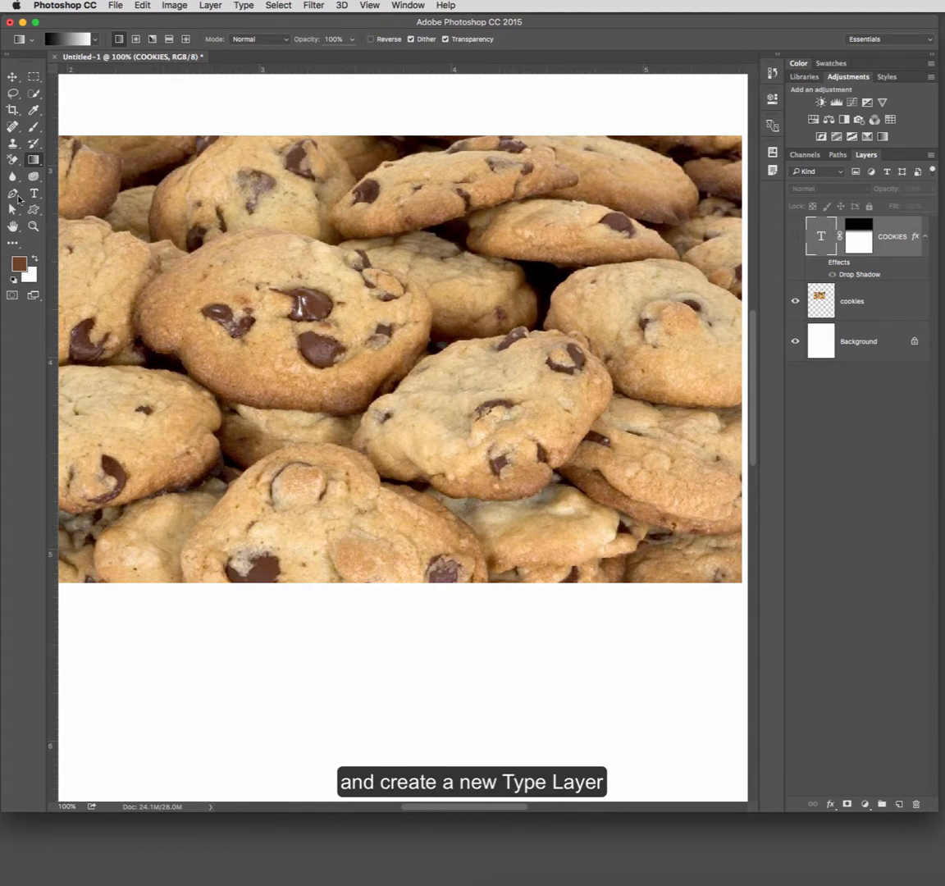
{"action": "left_click", "coordinate": [33, 193]}
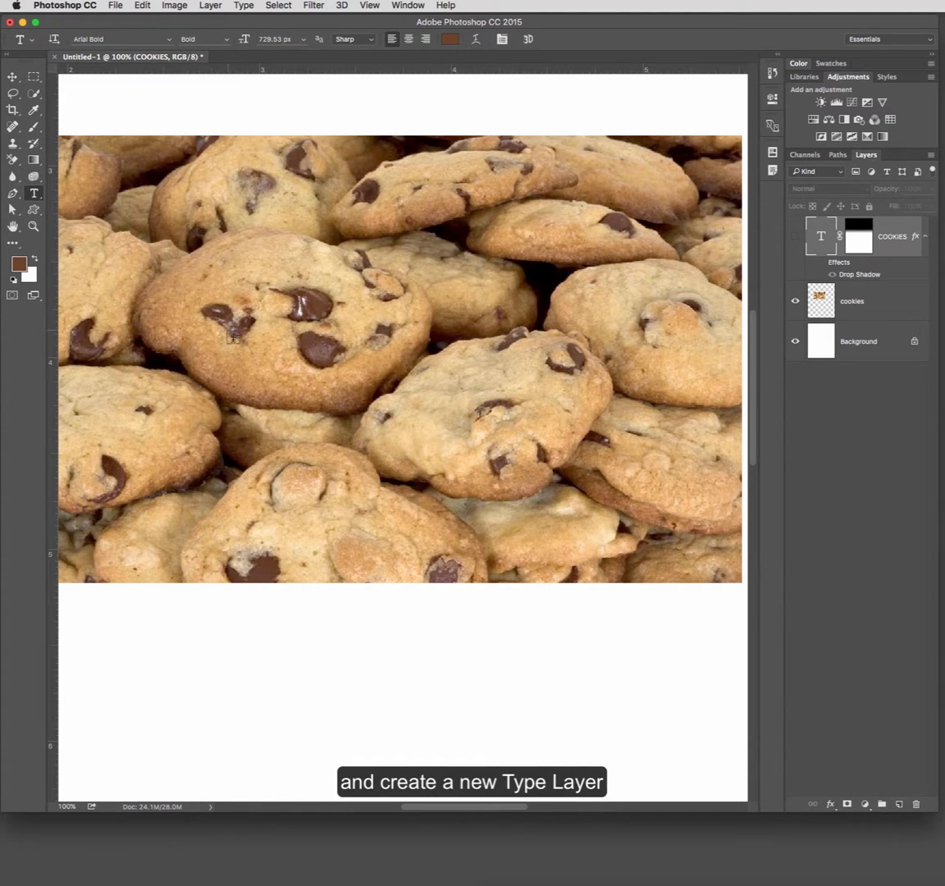
{"action": "left_click", "coordinate": [206, 497]}
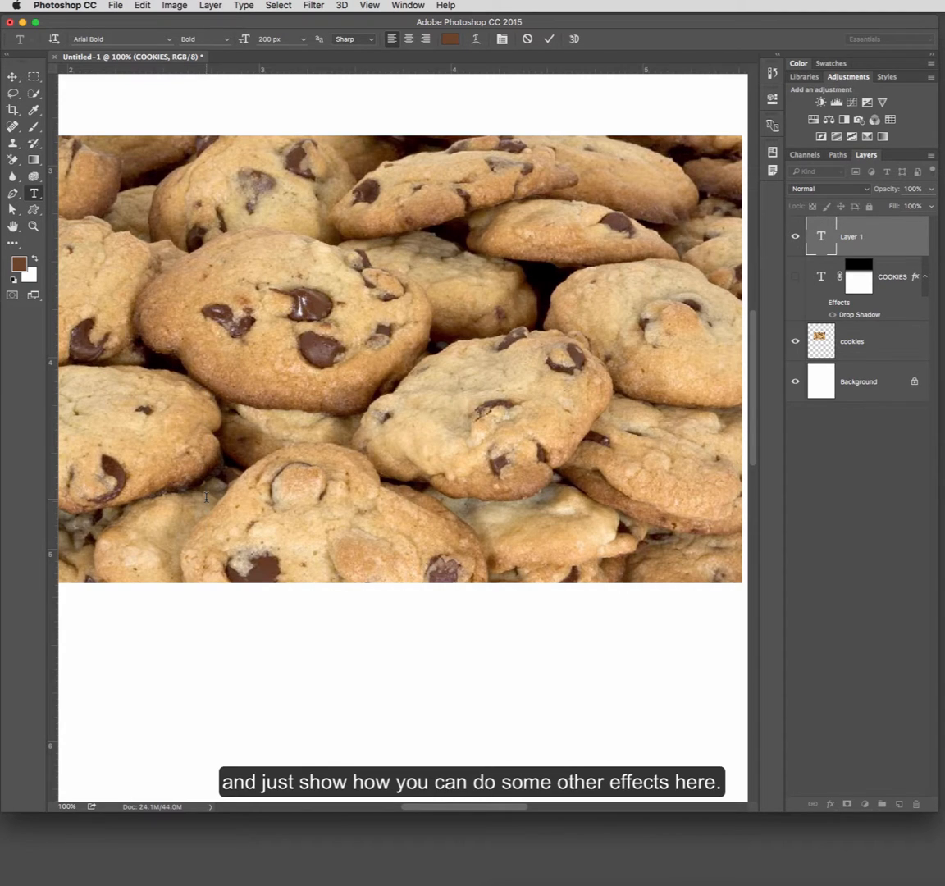
{"action": "type", "text": "TREATS"}
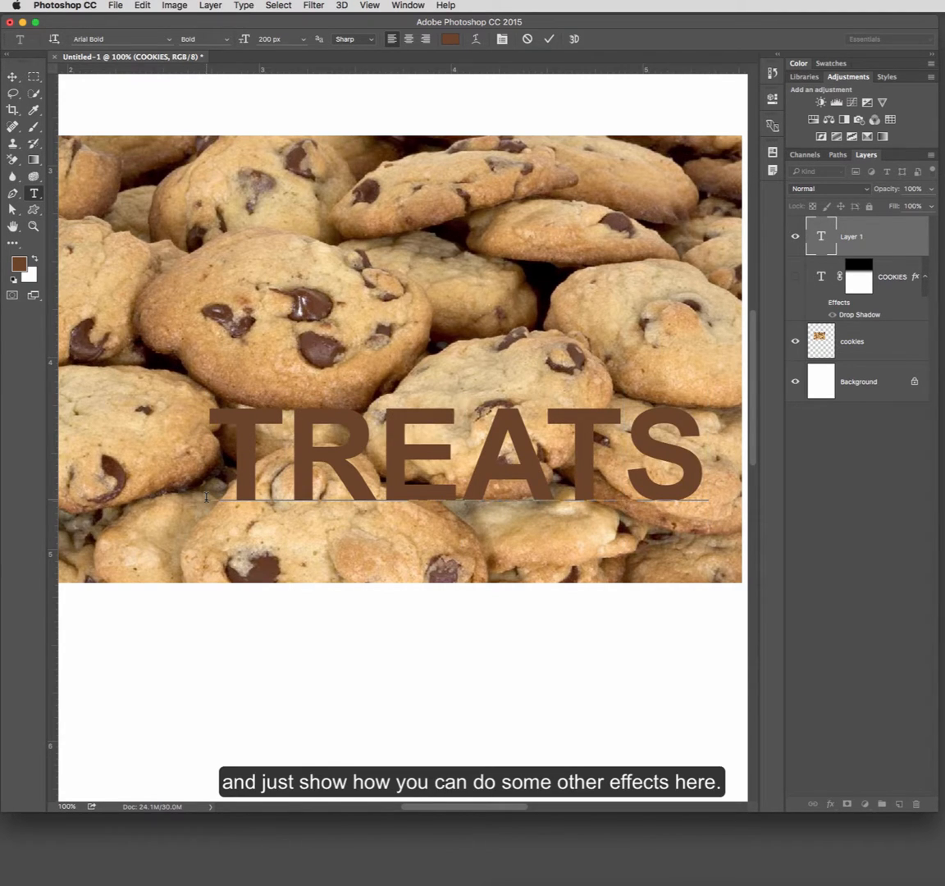
Move the TREATS text about 0.09 in right and 0.30 in down, near the lower edge of the cookie photo.
{"action": "scroll", "coordinate": [207, 497], "scroll_direction": "right", "scroll_amount": 2}
{"action": "left_click", "coordinate": [12, 76]}
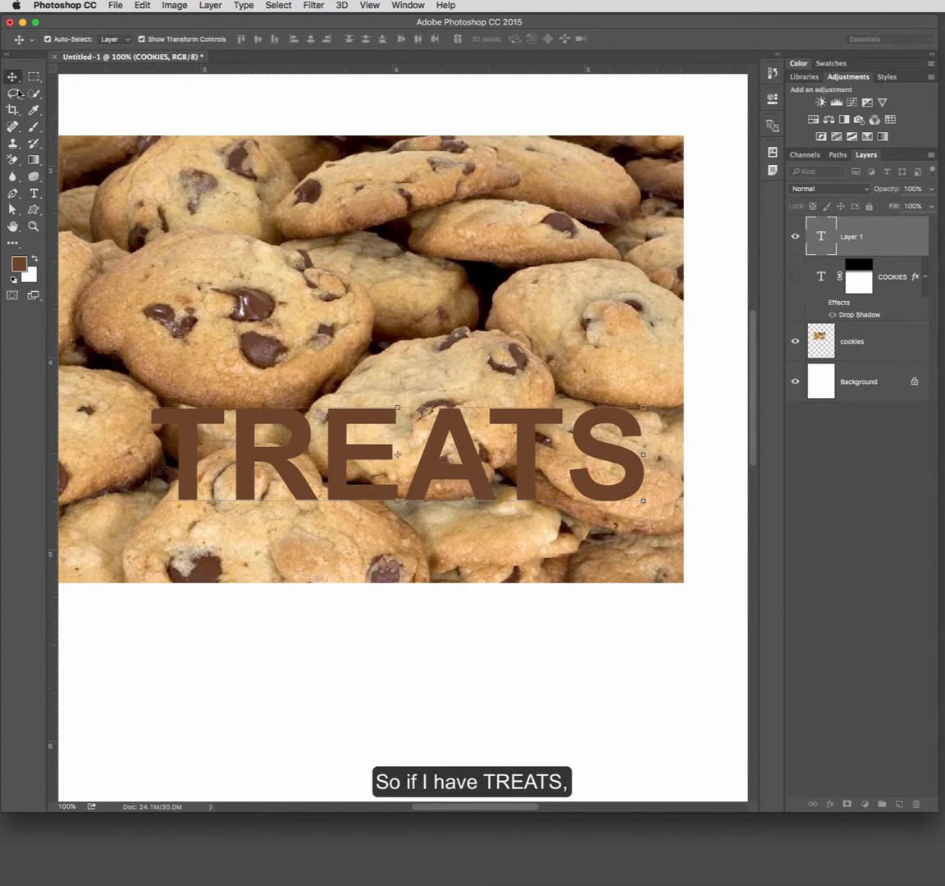
{"action": "left_click_drag", "start_coordinate": [521, 491], "coordinate": [538, 550]}
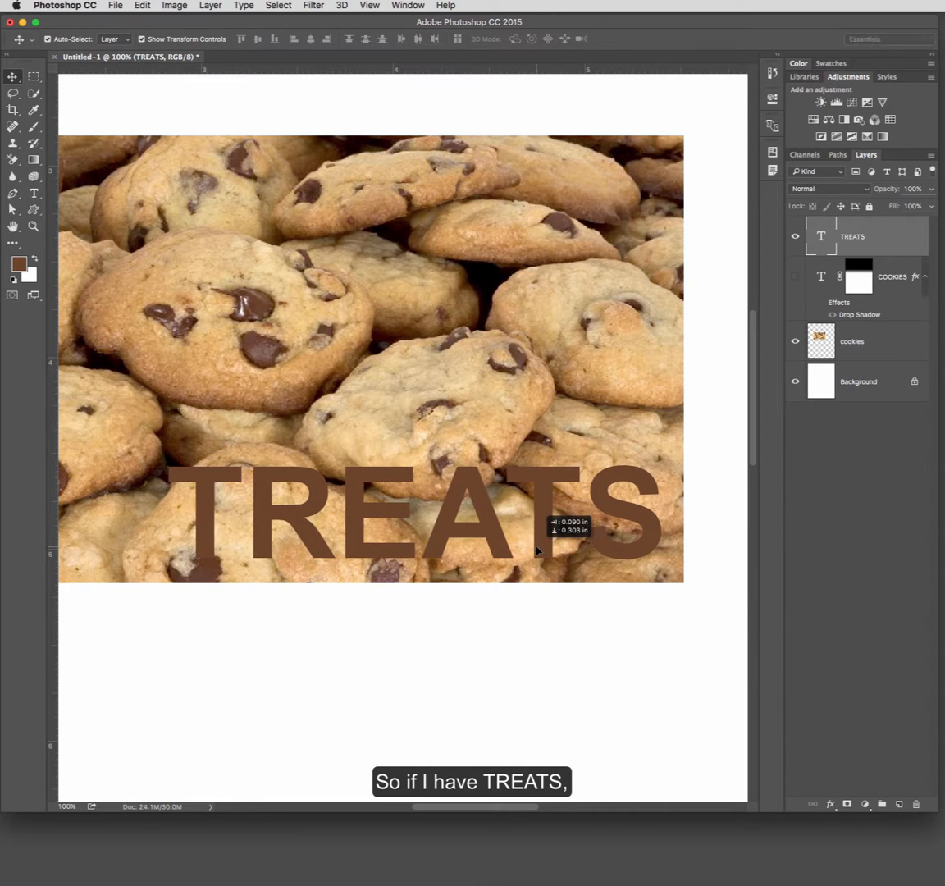
{"action": "key", "text": "space"}
{"action": "scroll", "coordinate": [519, 655], "scroll_direction": "left", "scroll_amount": 2}
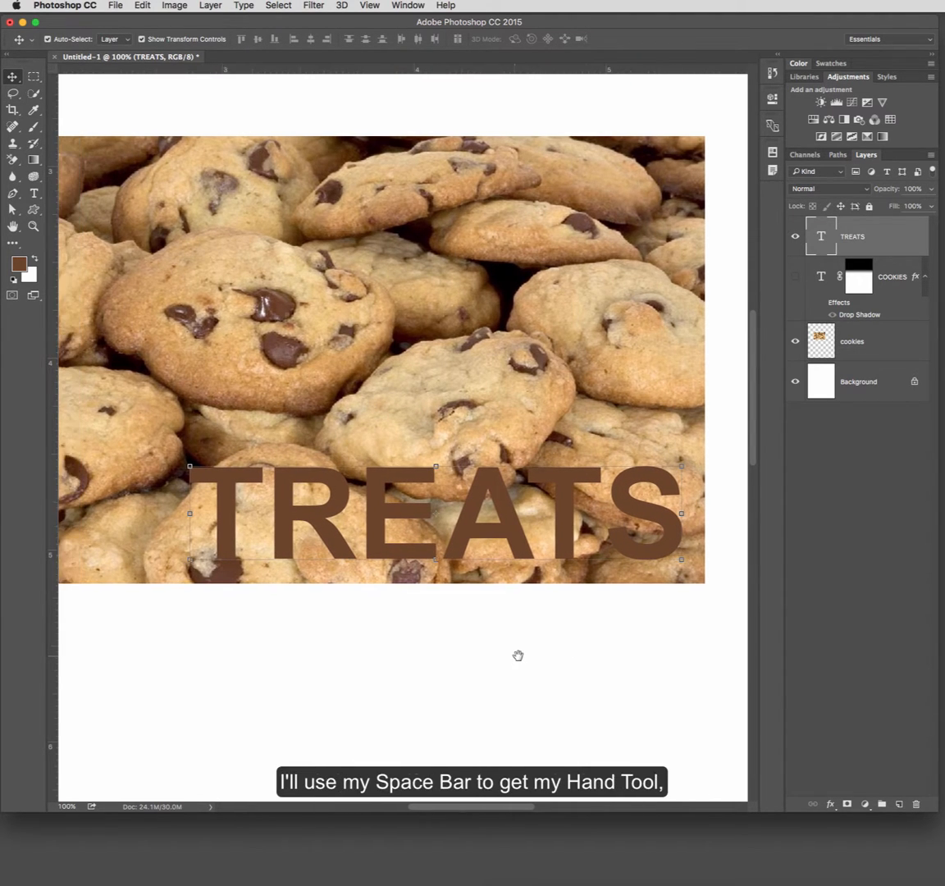
{"action": "left_click_drag", "start_coordinate": [518, 655], "coordinate": [559, 654]}
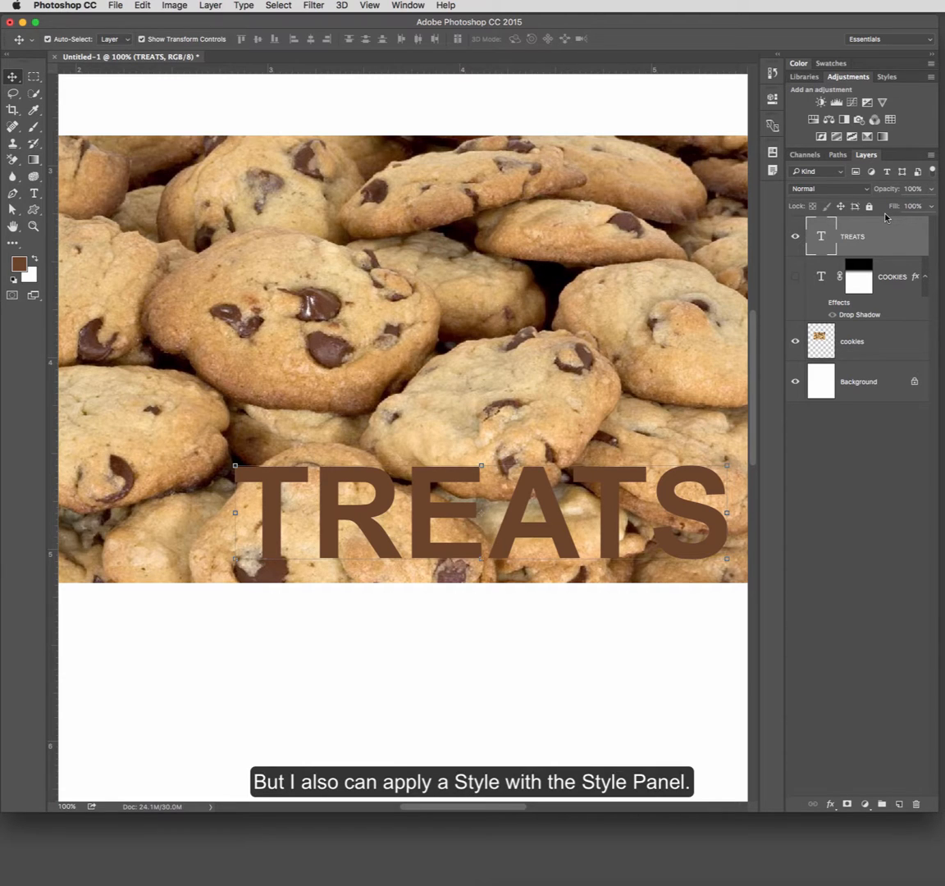
Show the Styles presets, undock them as a floating panel over the upper part of the photo, and enlarge the panel.
{"action": "left_click", "coordinate": [408, 5]}
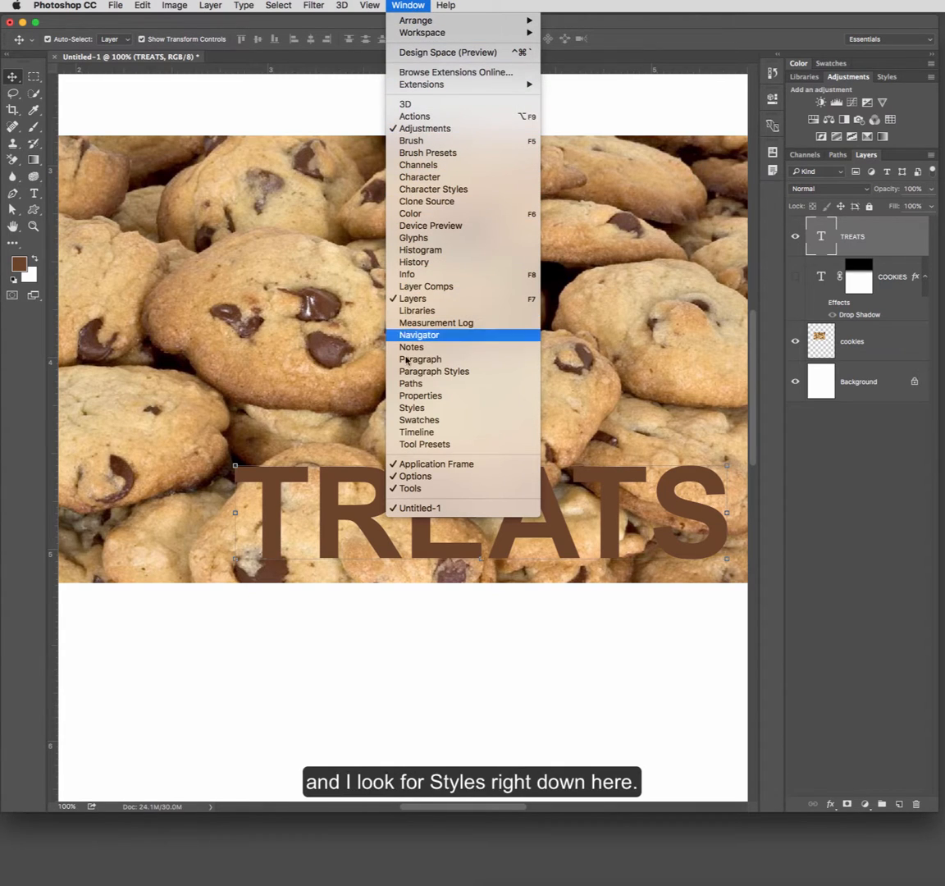
{"action": "left_click", "coordinate": [435, 409]}
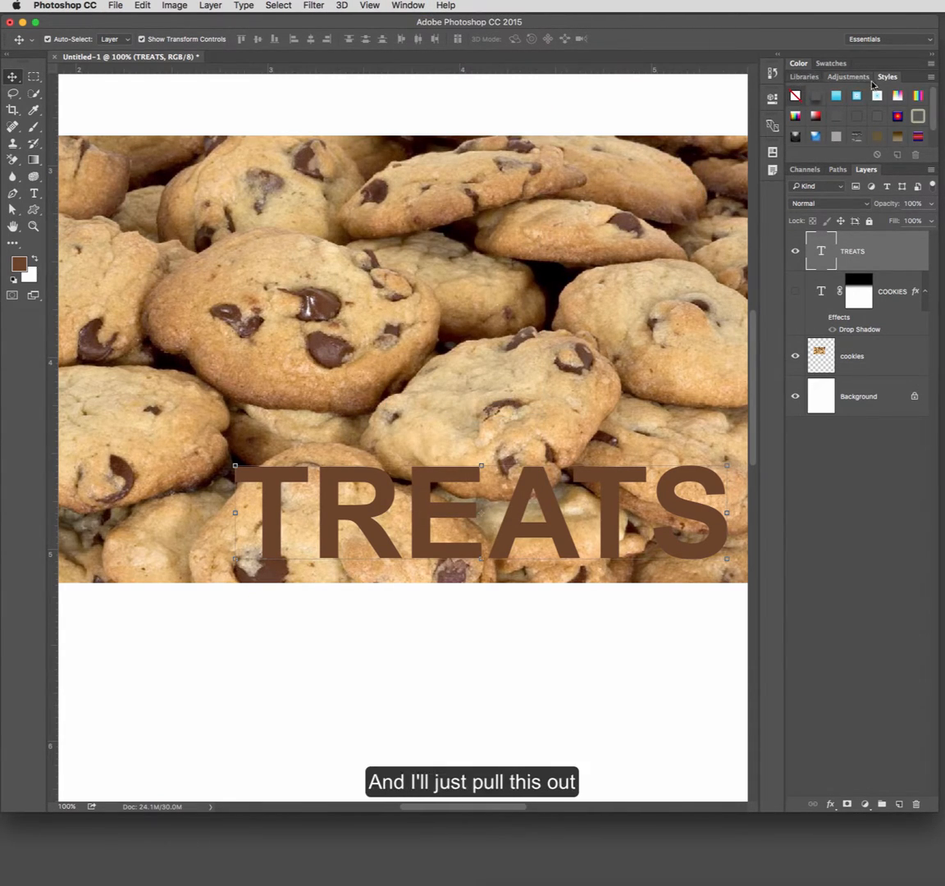
{"action": "left_click_drag", "start_coordinate": [890, 79], "coordinate": [379, 99]}
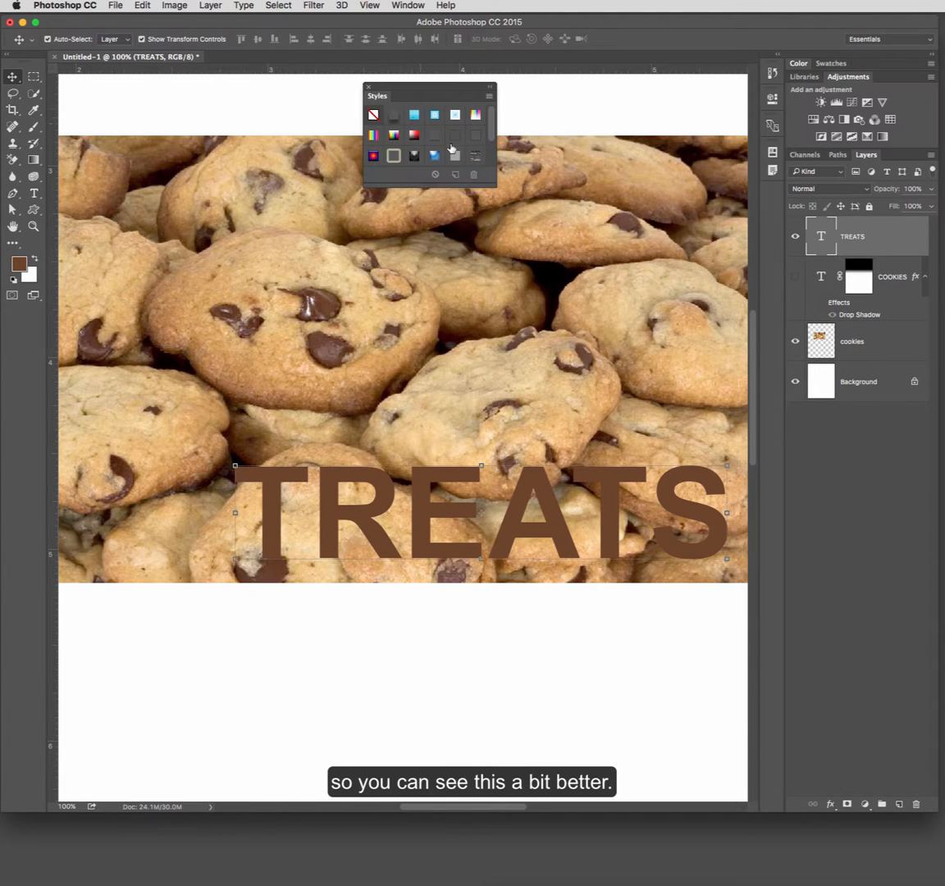
{"action": "left_click_drag", "start_coordinate": [493, 185], "coordinate": [630, 256]}
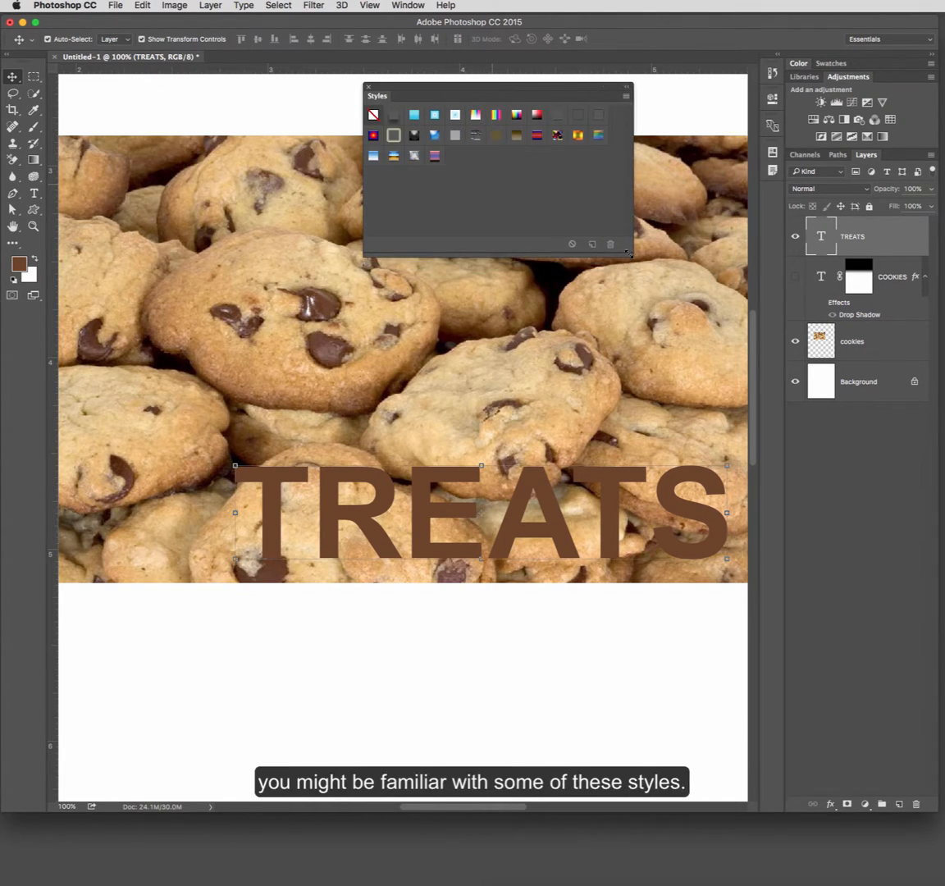
Display the style presets as large thumbnails and enlarge the floating panel until all of them fit.
{"action": "left_click", "coordinate": [627, 98]}
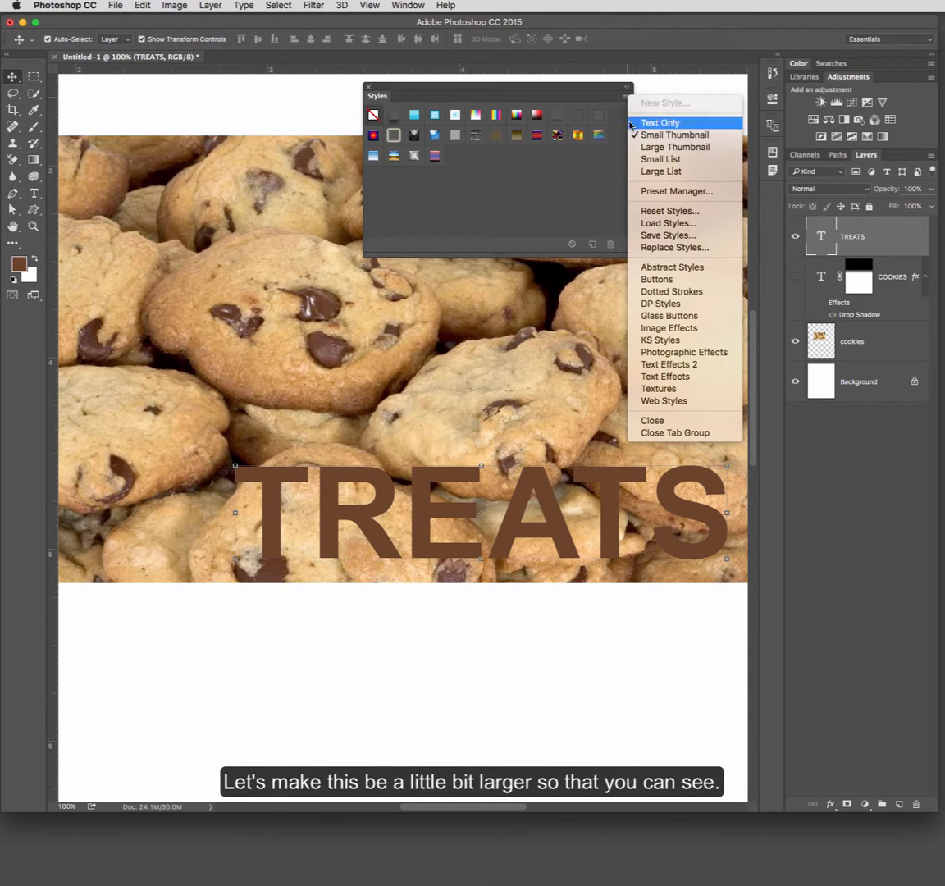
{"action": "left_click", "coordinate": [653, 148]}
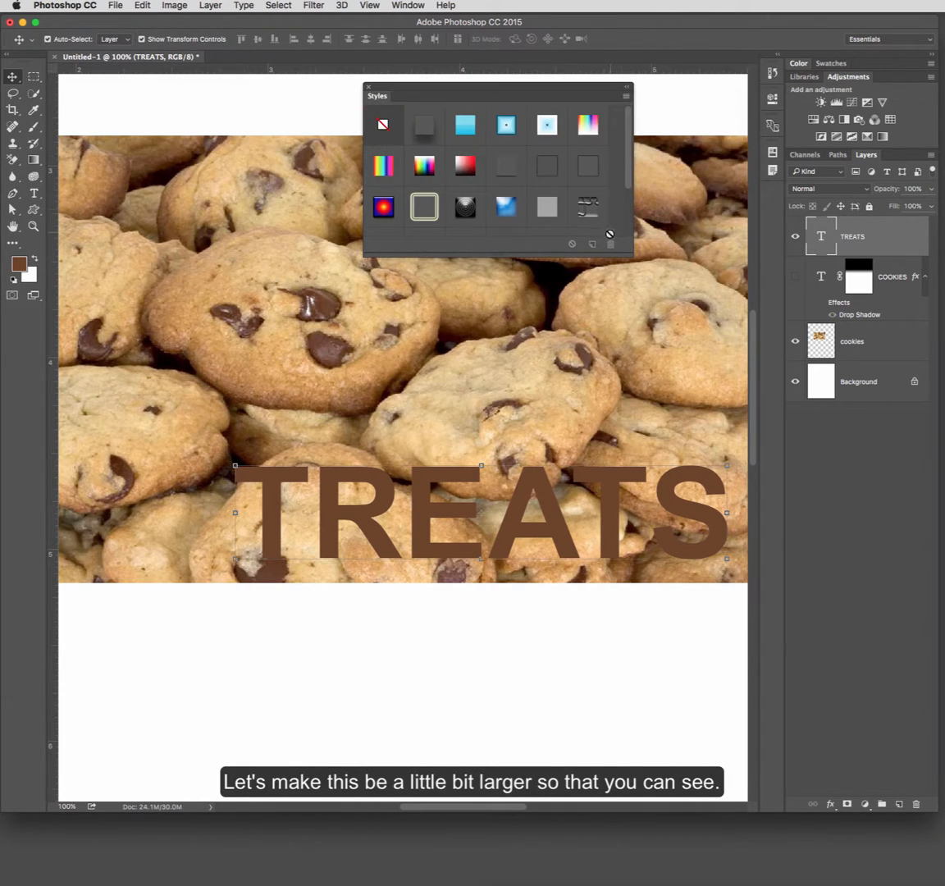
{"action": "left_click_drag", "start_coordinate": [626, 255], "coordinate": [676, 376]}
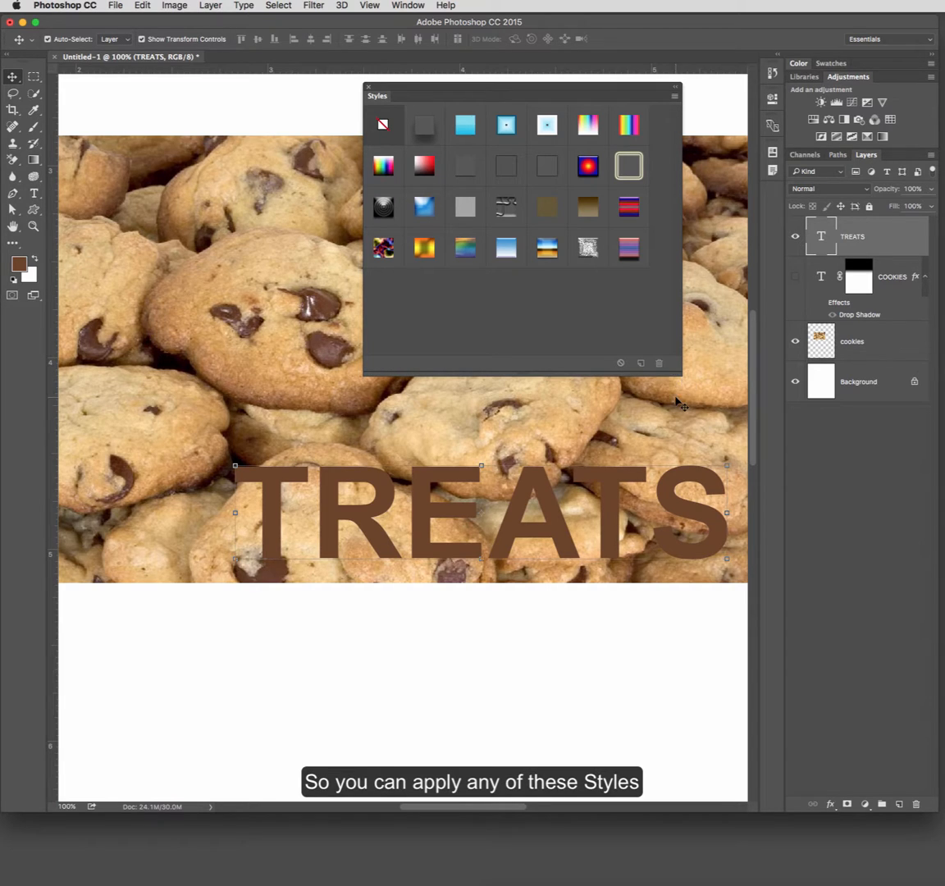
Append the Text Effects 2 library to the current styles and make the Styles panel slightly taller.
{"action": "left_click", "coordinate": [675, 98]}
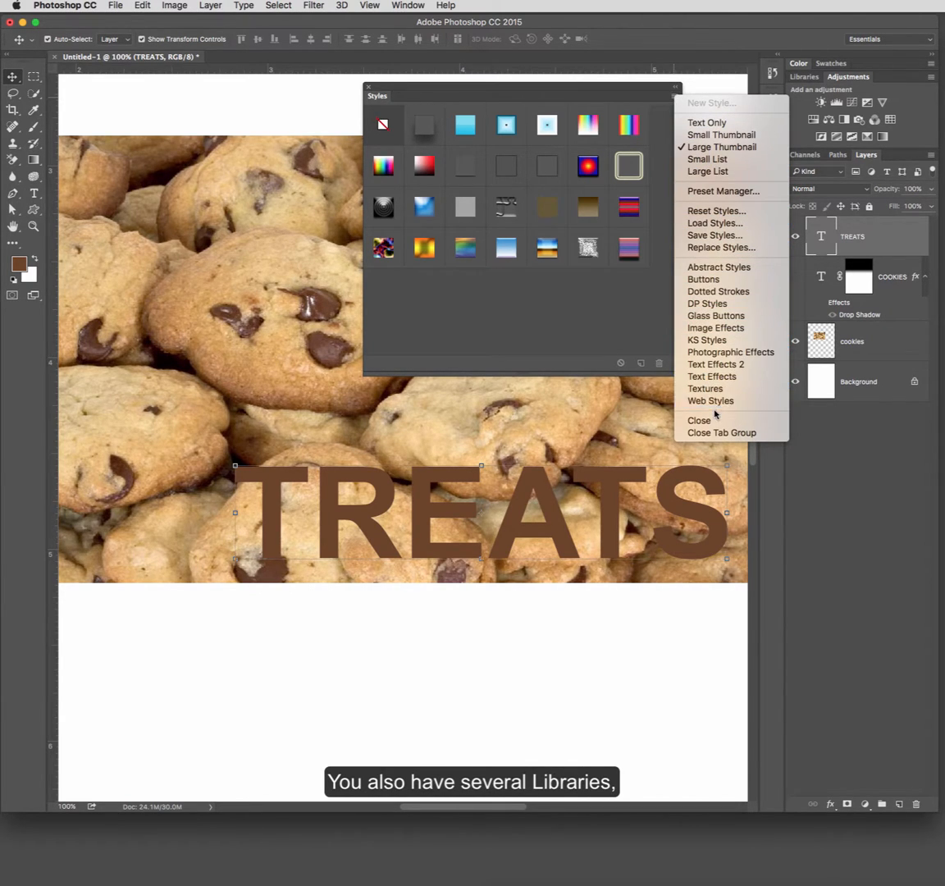
{"action": "left_click", "coordinate": [756, 366]}
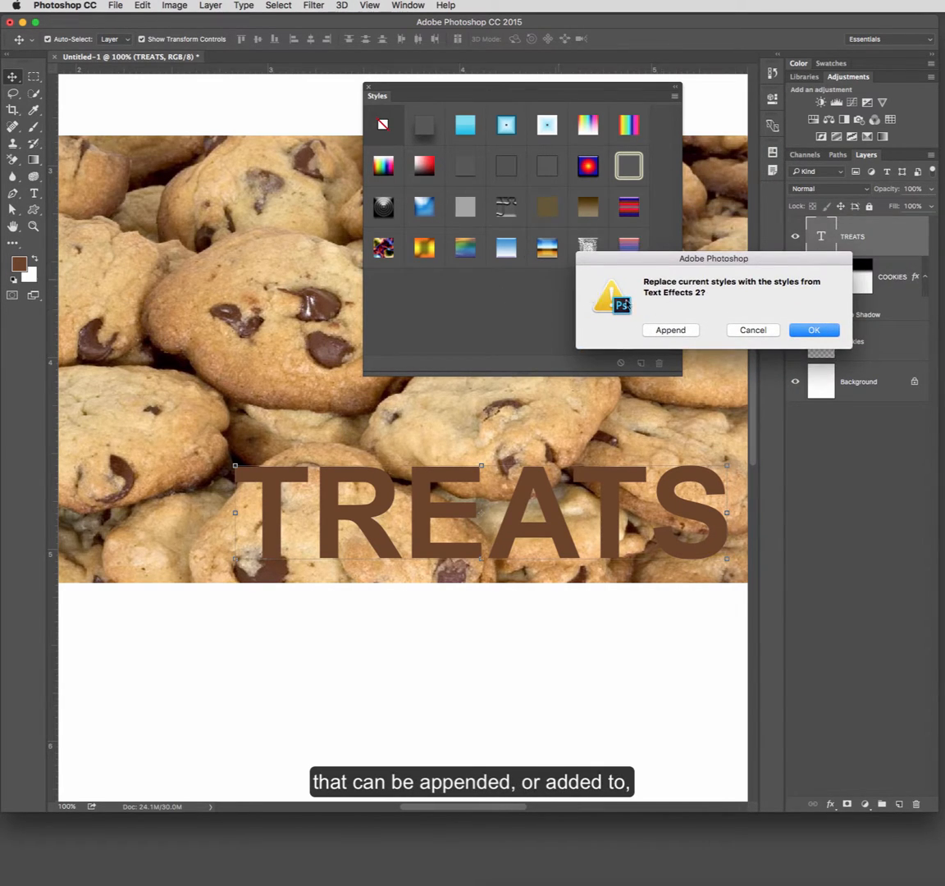
{"action": "left_click", "coordinate": [662, 331]}
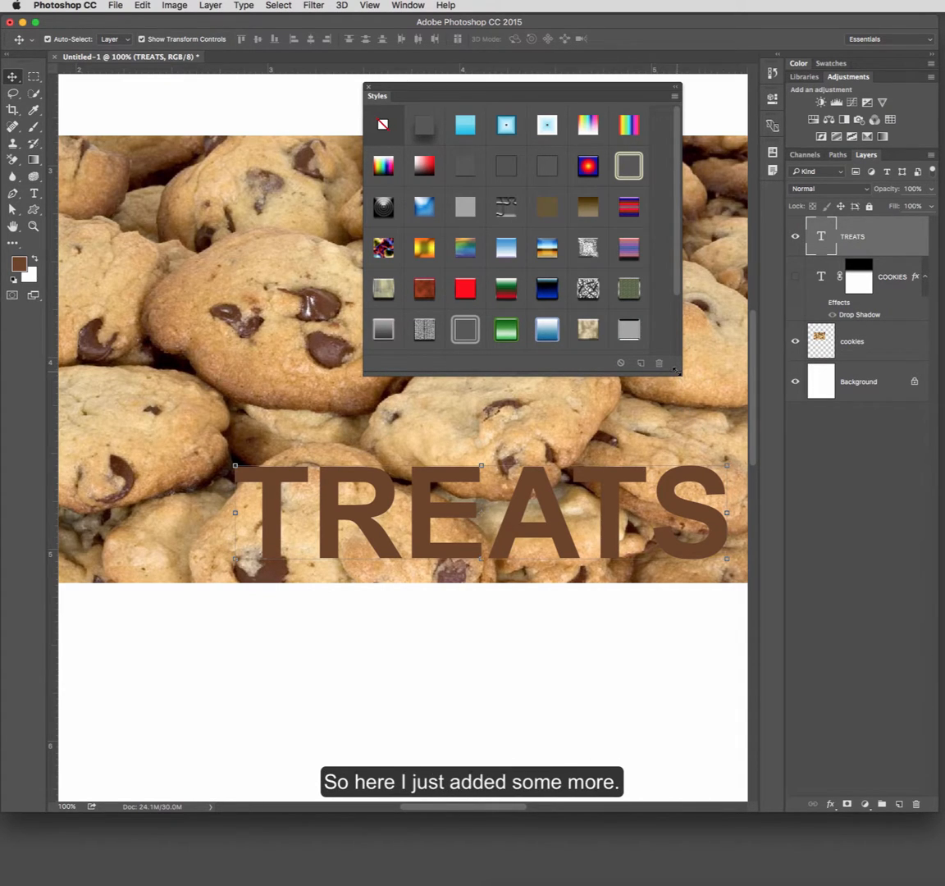
{"action": "left_click_drag", "start_coordinate": [677, 371], "coordinate": [678, 381]}
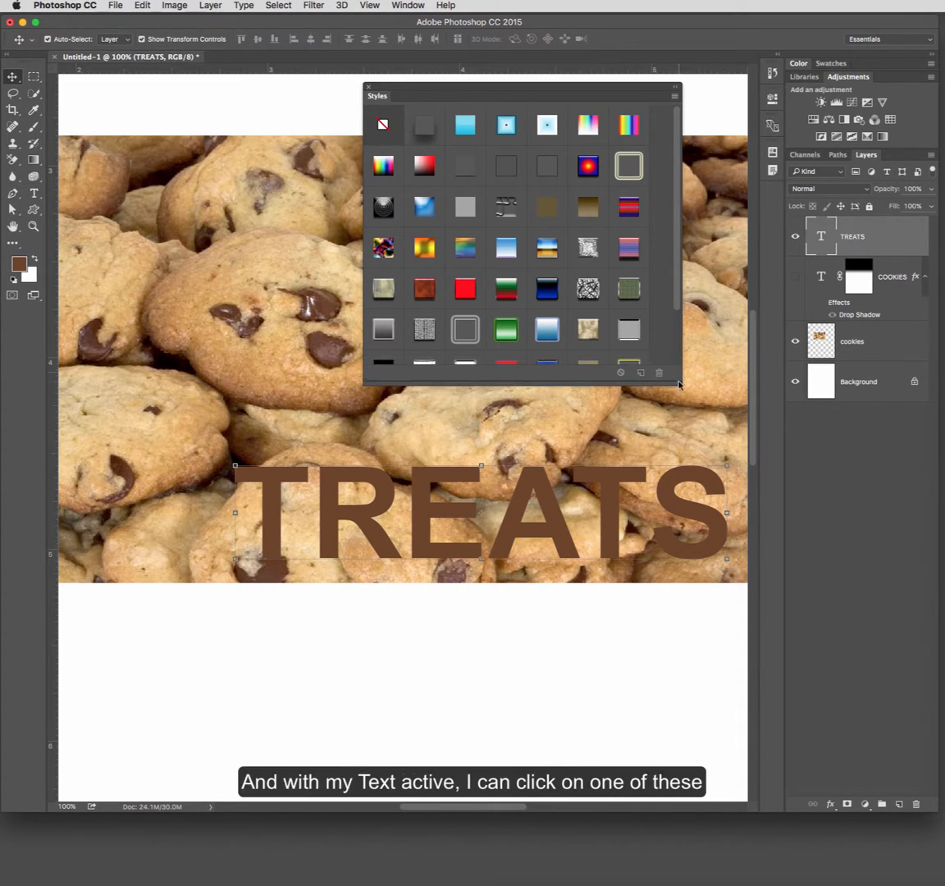
Try the green, light blue, beige stone, olive weave, black-and-white marbled and black-to-blue presets on the TREATS text.
{"action": "left_click", "coordinate": [506, 330]}
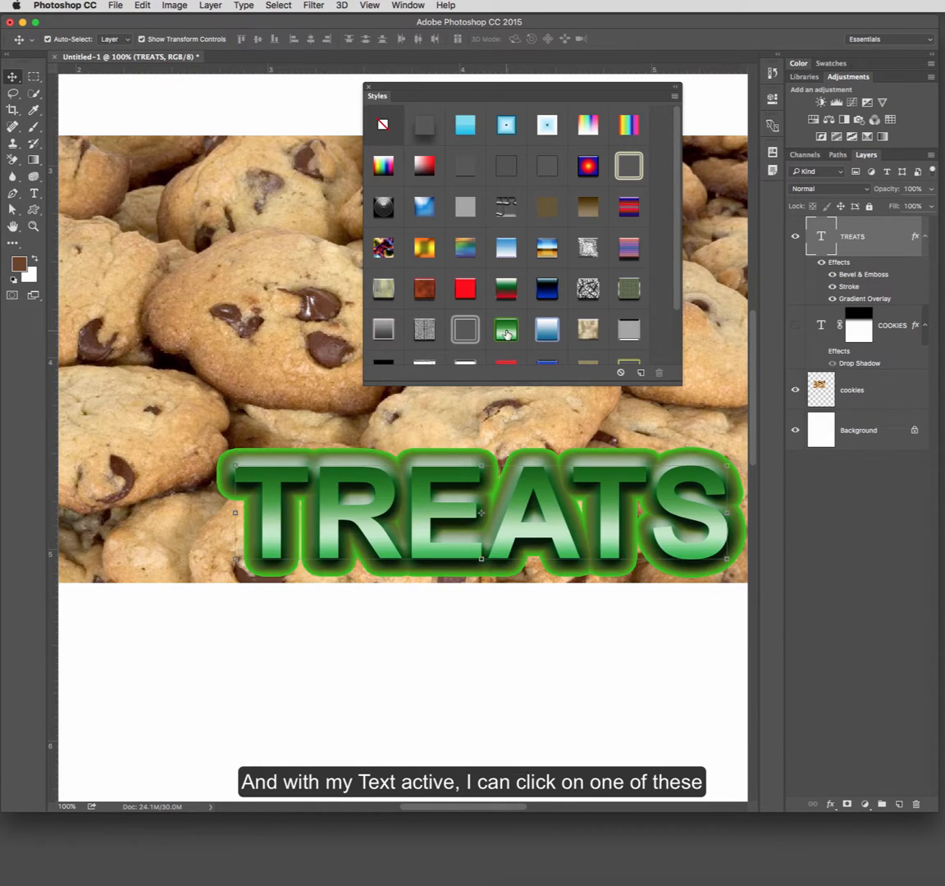
{"action": "left_click", "coordinate": [547, 331]}
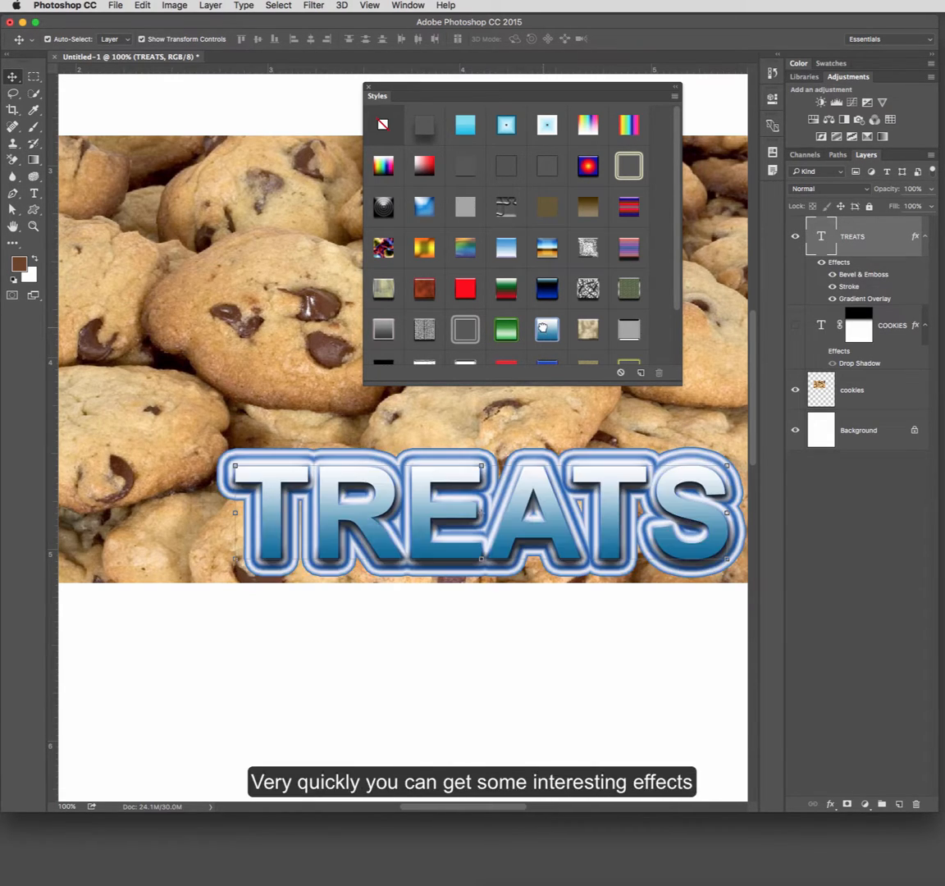
{"action": "left_click", "coordinate": [589, 332]}
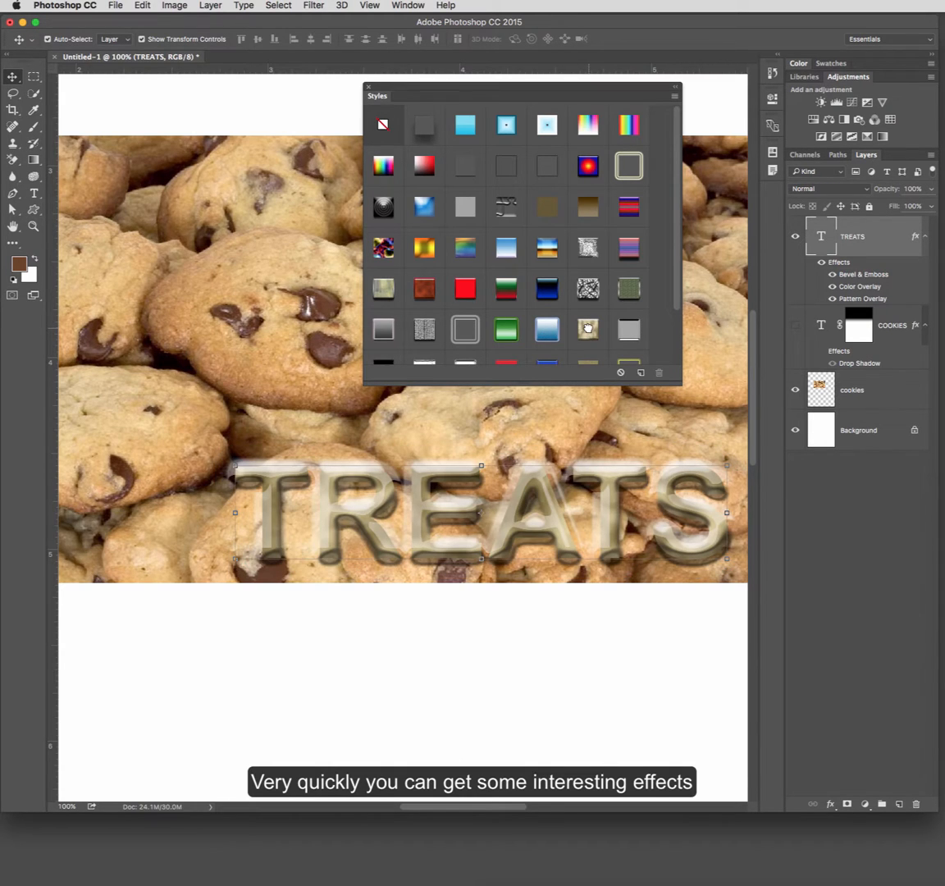
{"action": "left_click", "coordinate": [630, 289]}
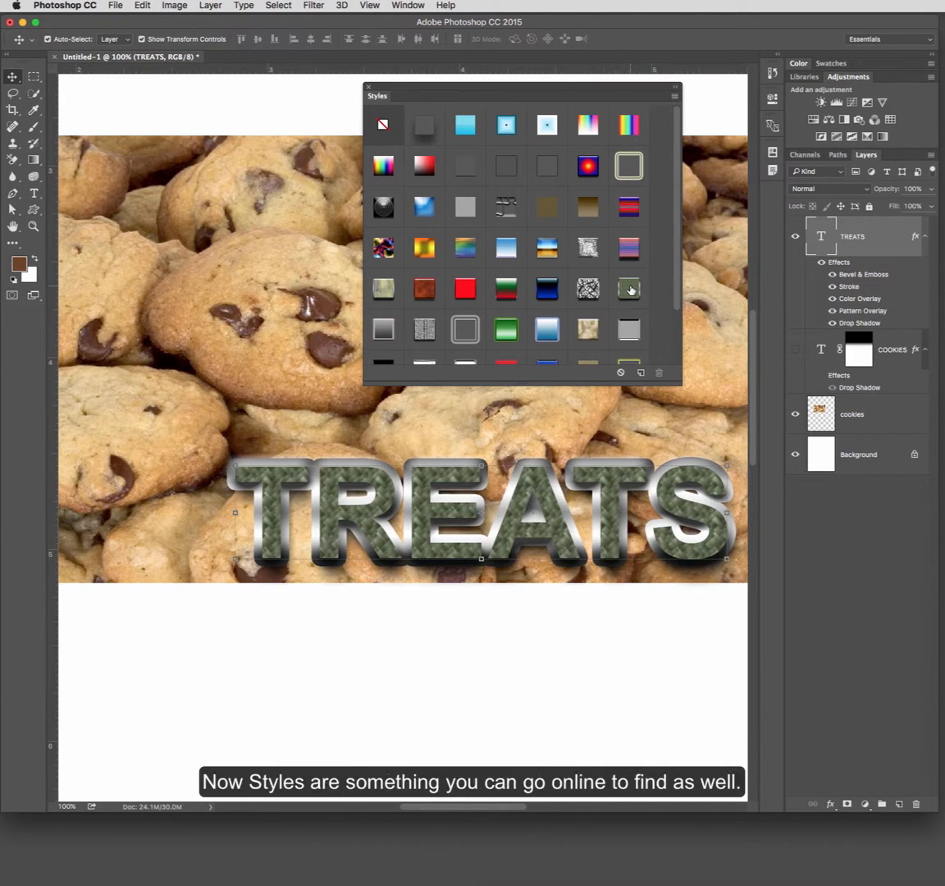
{"action": "left_click", "coordinate": [587, 289]}
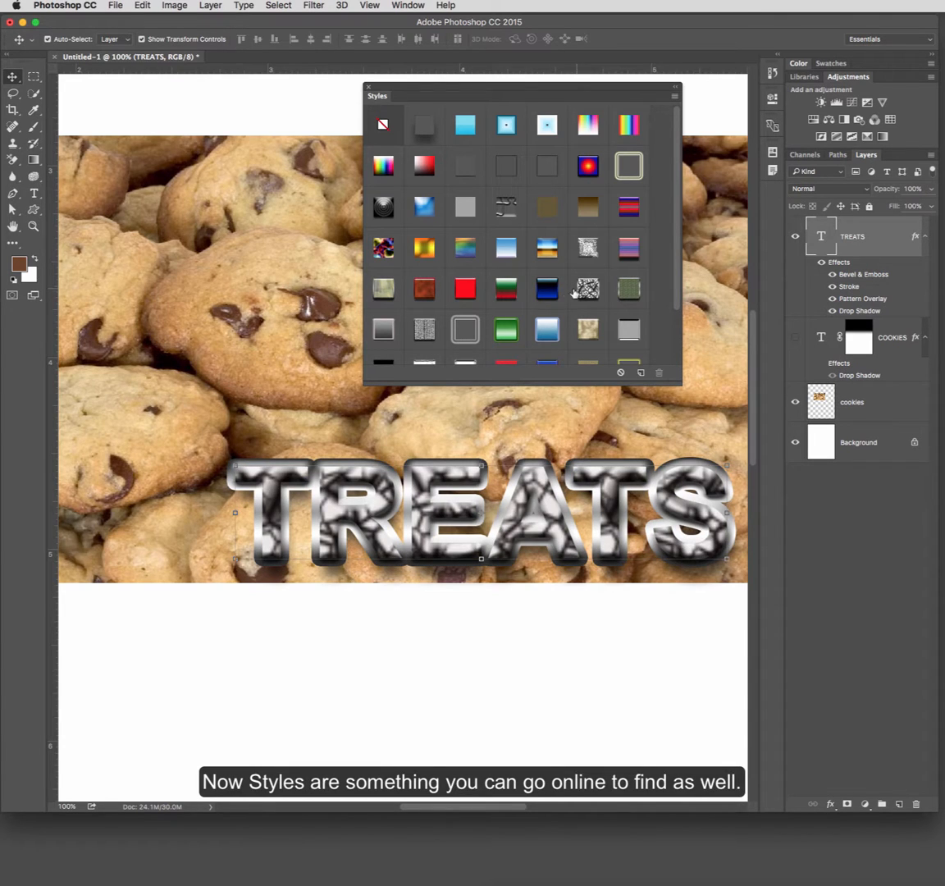
{"action": "left_click", "coordinate": [548, 289]}
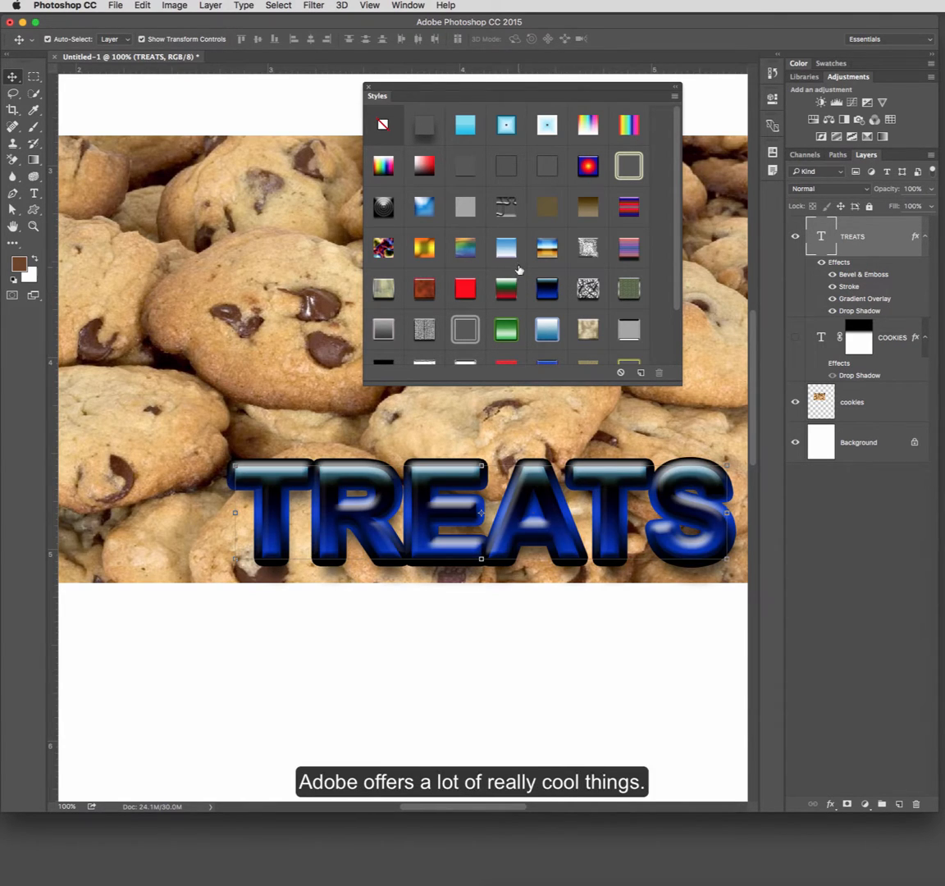
Try the pale yellow outer glow, cyan multiple-stroke and grey bevelled gradient presets on the TREATS text.
{"action": "left_click", "coordinate": [419, 210]}
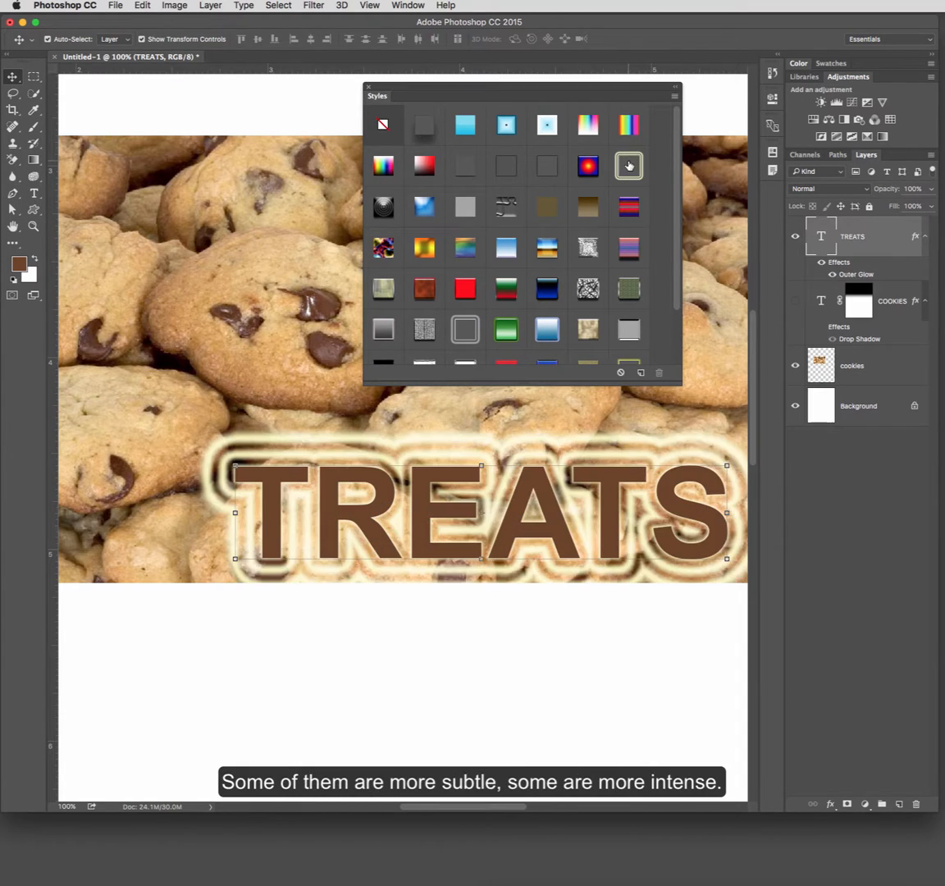
{"action": "left_click", "coordinate": [563, 148]}
{"action": "left_click", "coordinate": [508, 127]}
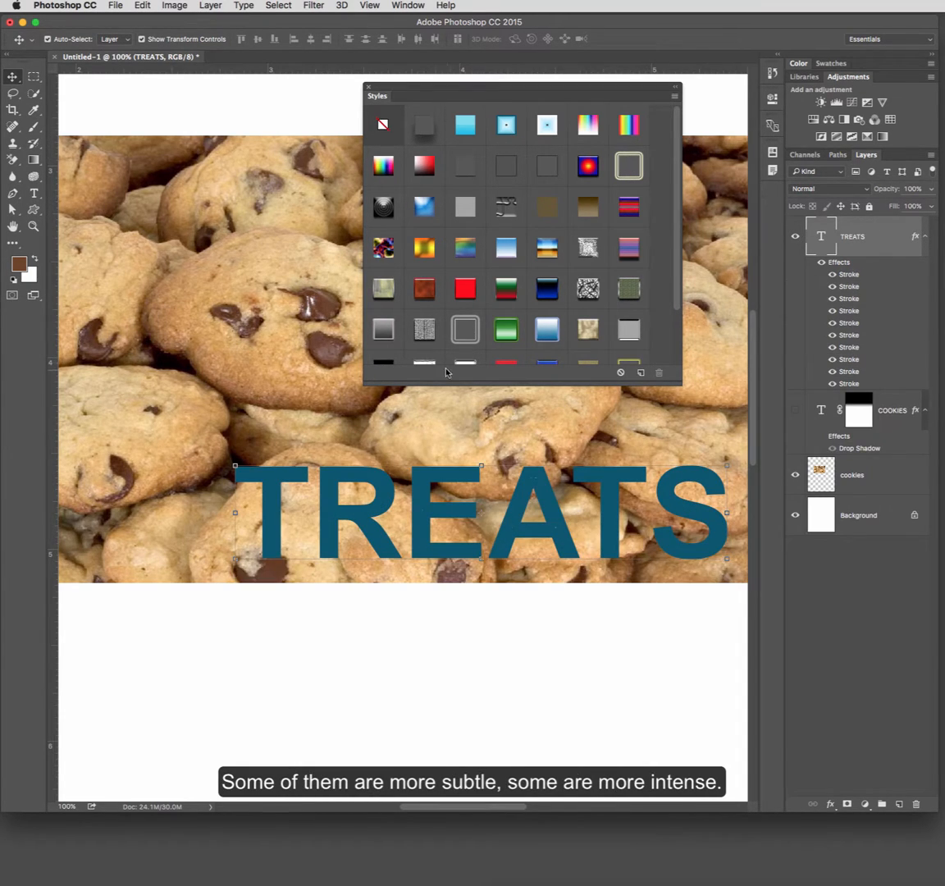
{"action": "left_click", "coordinate": [384, 329]}
Sample the last appended presets on TREATS, ending with the dark brown-to-yellow gradient style, and set the layer's opacity to 55%.
{"action": "scroll", "coordinate": [423, 331], "scroll_direction": "down", "scroll_amount": 2}
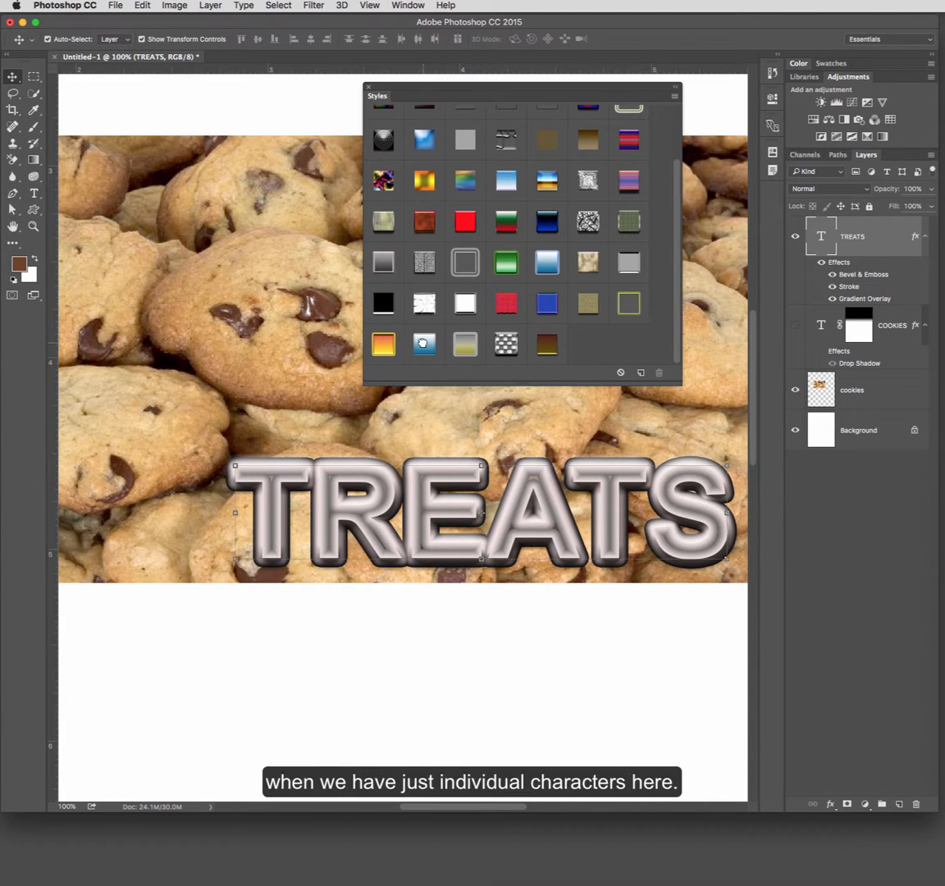
{"action": "left_click", "coordinate": [423, 341]}
{"action": "left_click", "coordinate": [383, 344]}
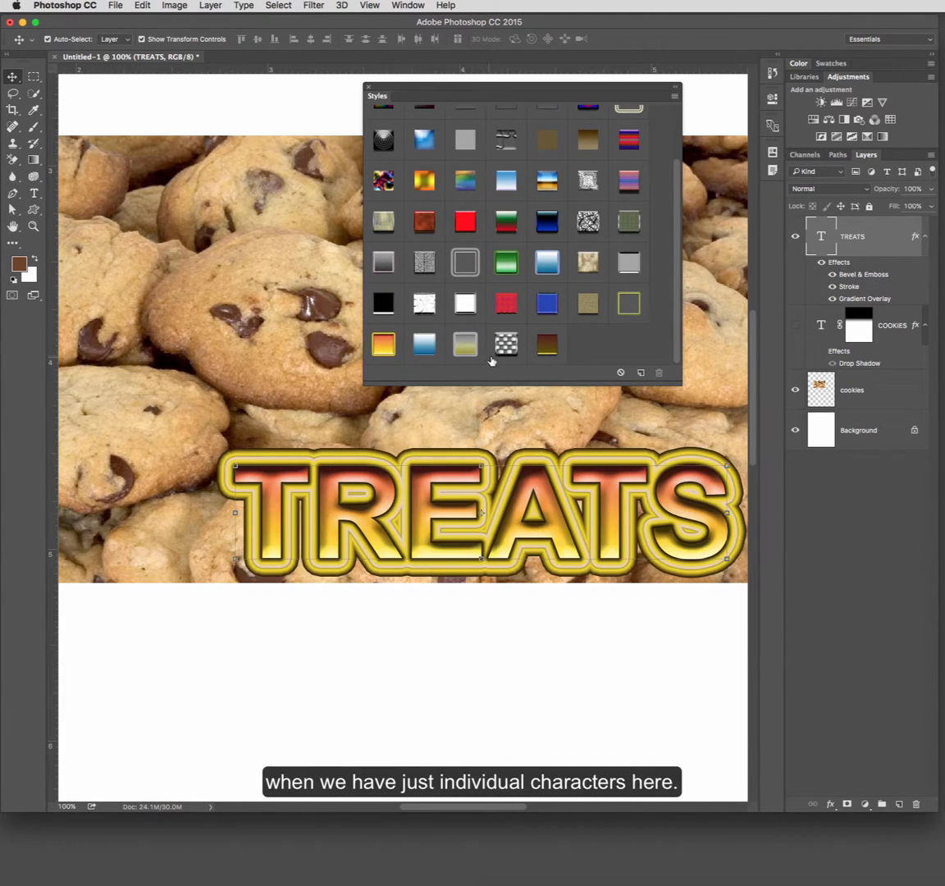
{"action": "left_click", "coordinate": [506, 344]}
{"action": "left_click", "coordinate": [548, 345]}
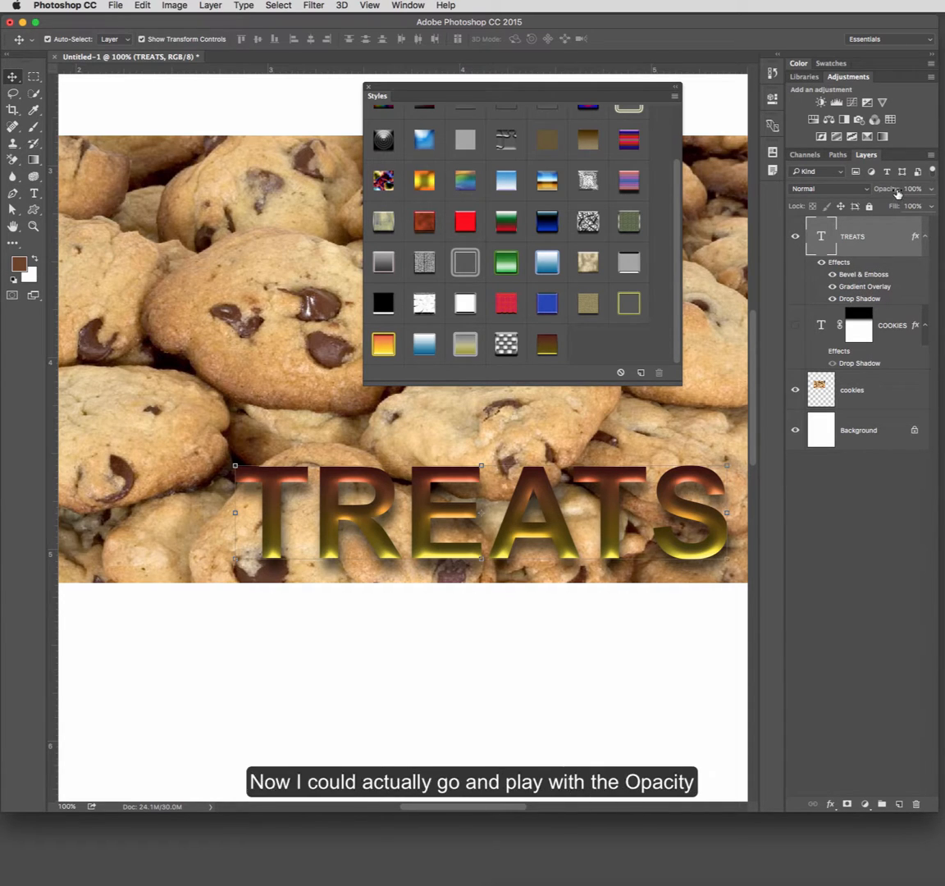
{"action": "left_click_drag", "start_coordinate": [897, 193], "coordinate": [863, 195]}
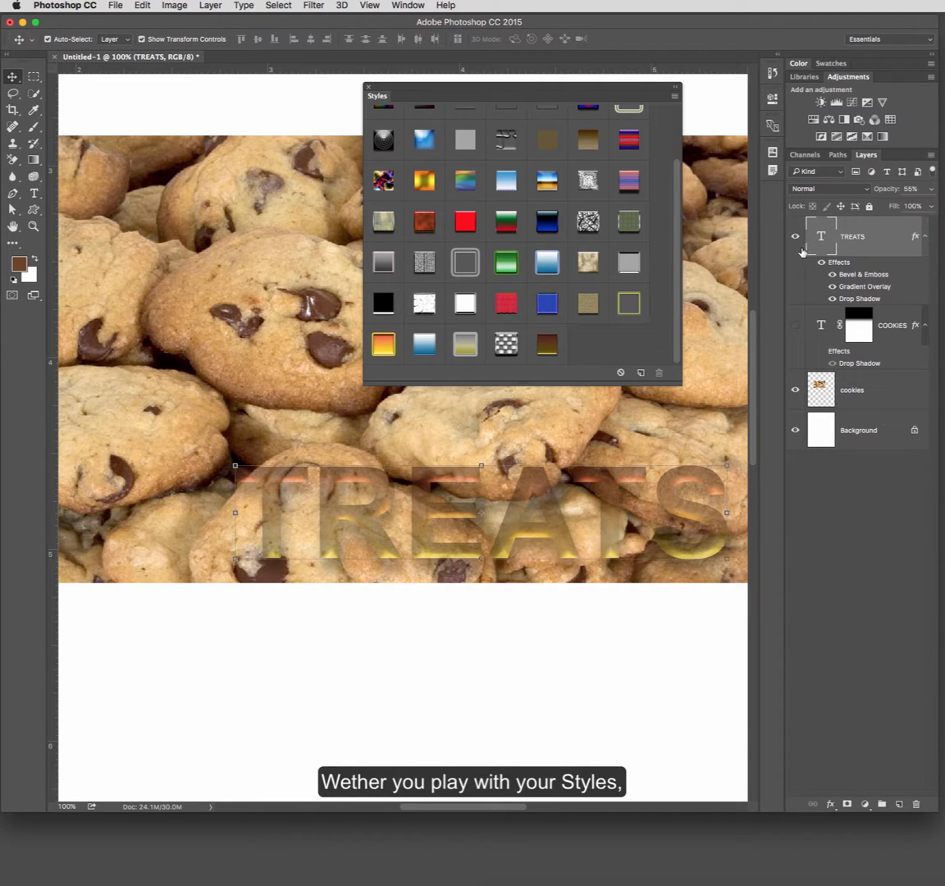
Show the COOKIES layer instead of TREATS, and dock the floating Styles panel beside Color and Swatches.
{"action": "left_click", "coordinate": [795, 325]}
{"action": "left_click", "coordinate": [795, 236]}
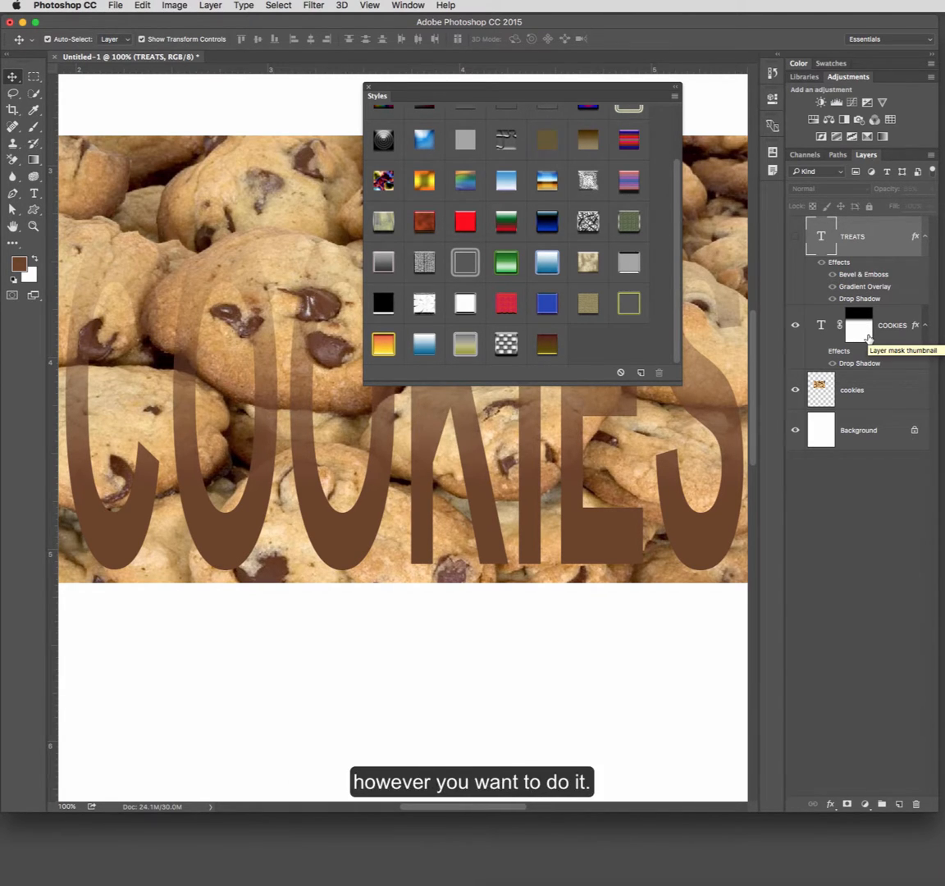
{"action": "left_click_drag", "start_coordinate": [523, 89], "coordinate": [857, 63]}
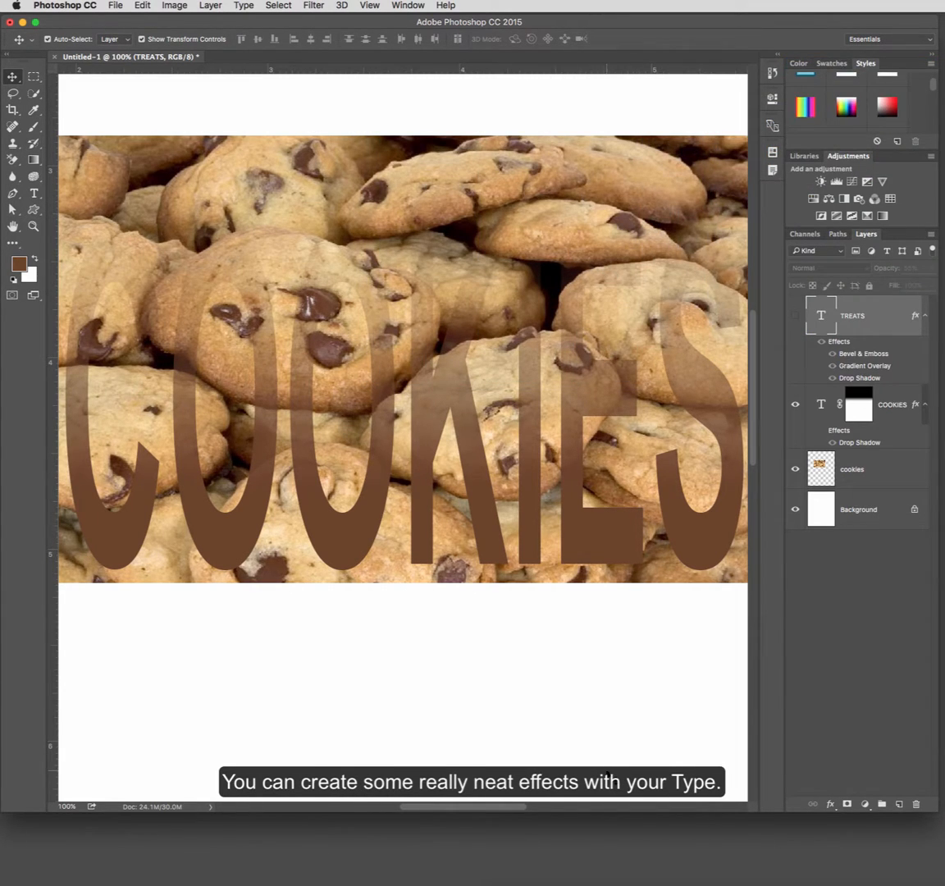